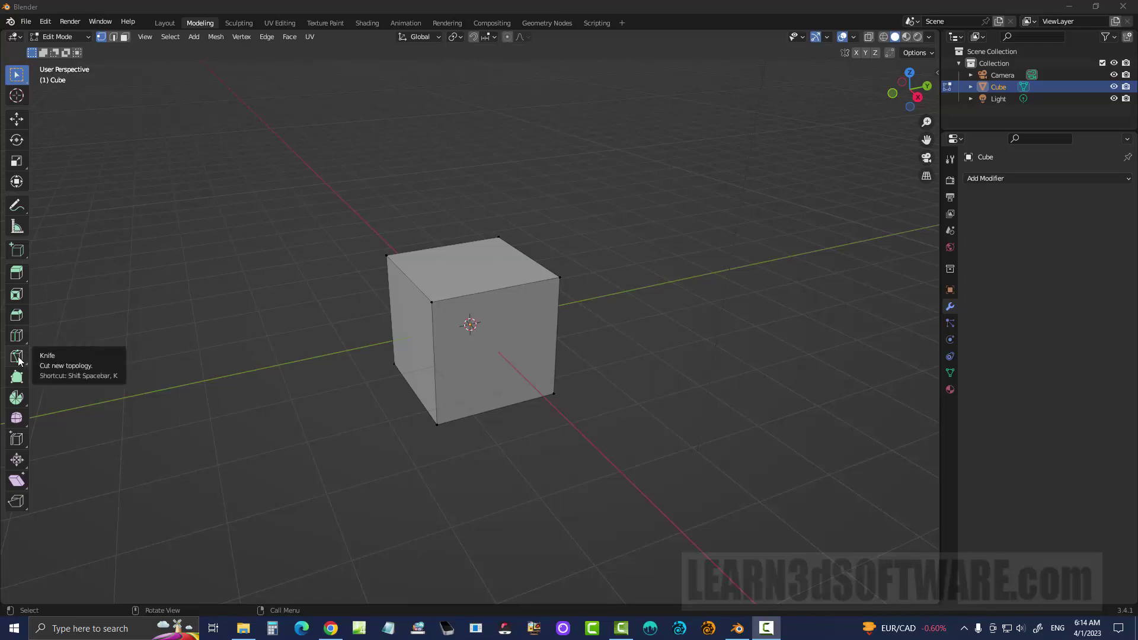
# - Activate the Bisect tool and select the cube's entire mesh
pyautogui.click(18, 361)
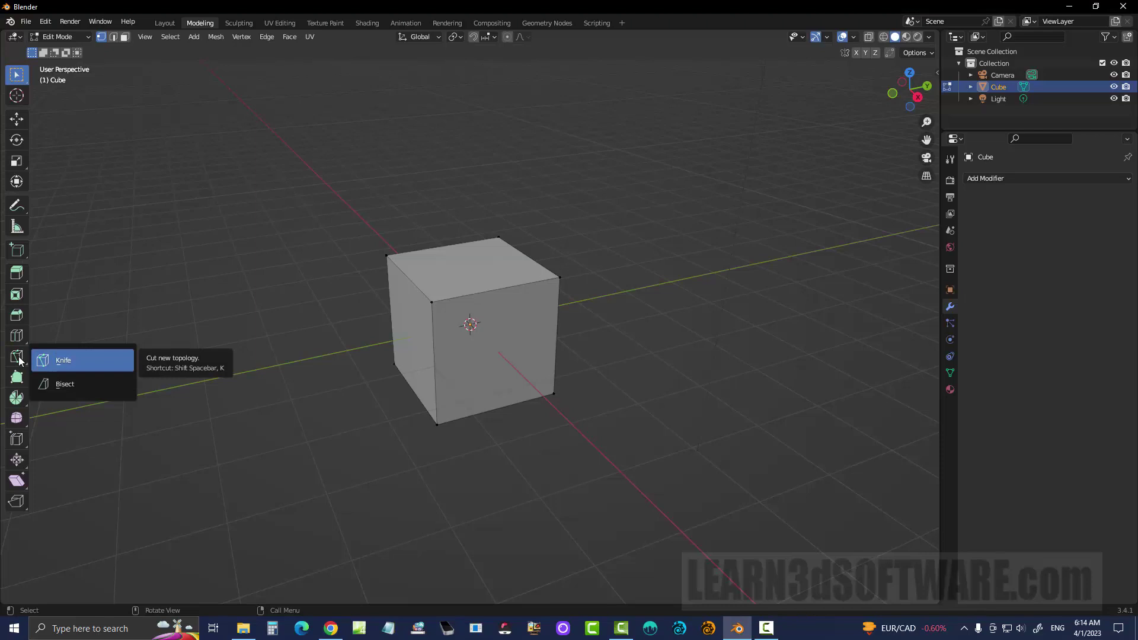
pyautogui.click(65, 385)
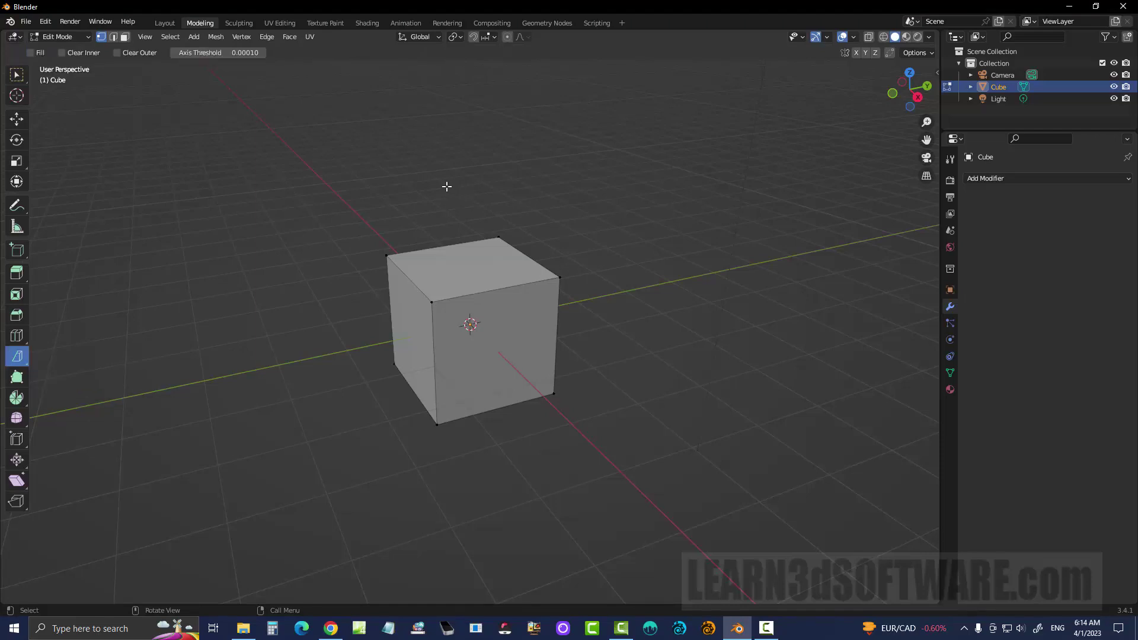
pyautogui.press('a')
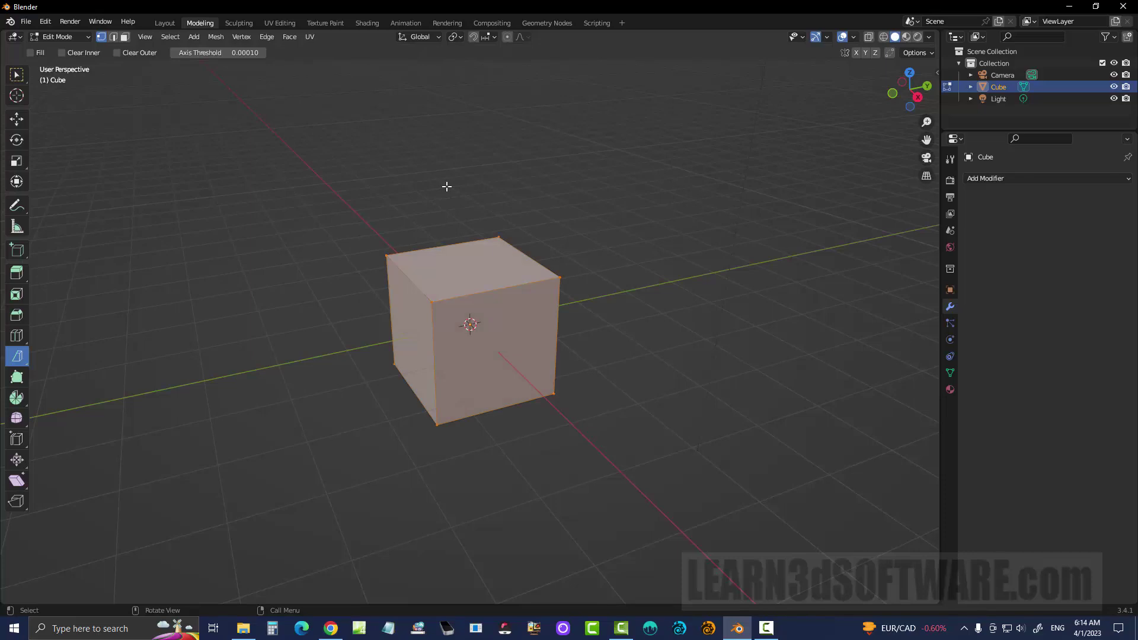
pyautogui.moveTo(909, 90); pyautogui.dragTo(950, 107)
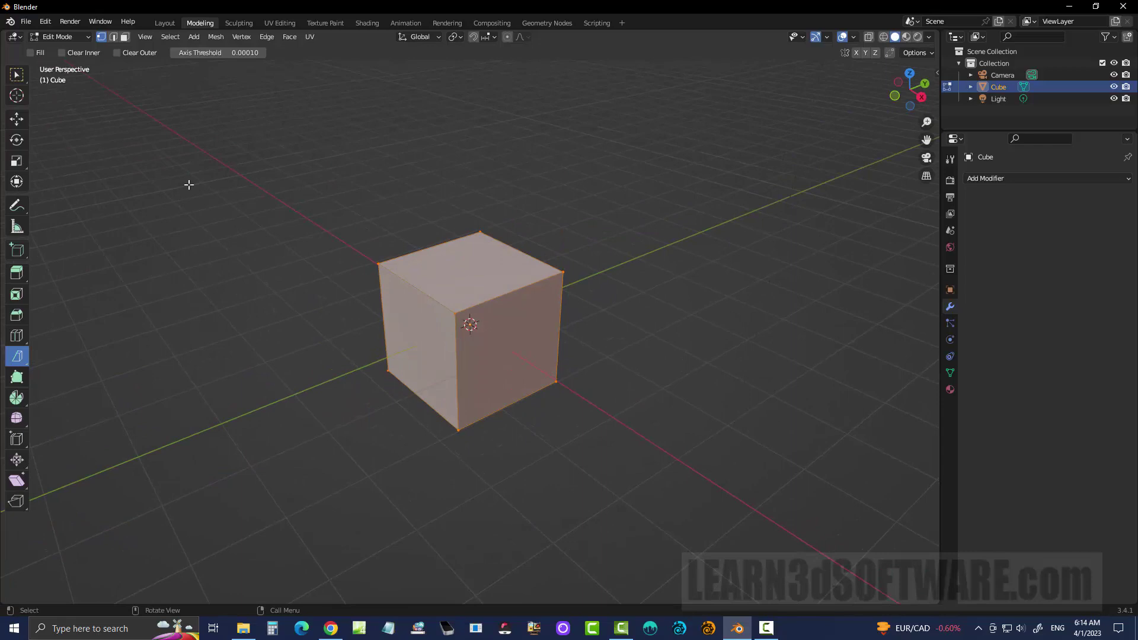
# - Move the 3D cursor away from the cube to a spot behind it near the X axis, and reactivate the Bisect tool
pyautogui.click(17, 95)
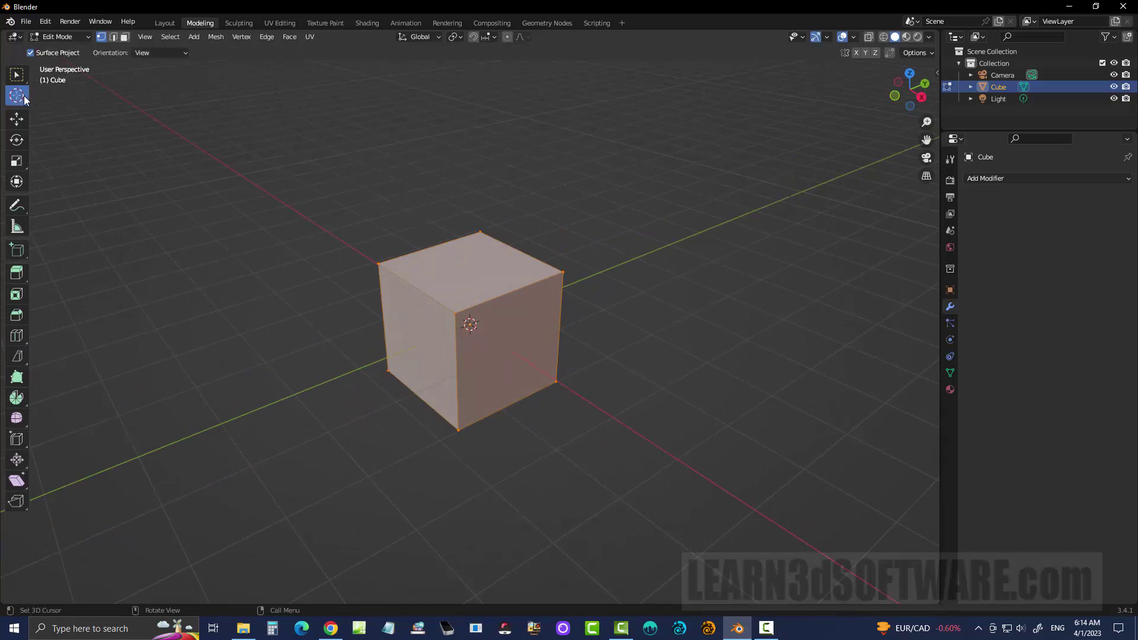
pyautogui.moveTo(467, 323); pyautogui.dragTo(243, 185)
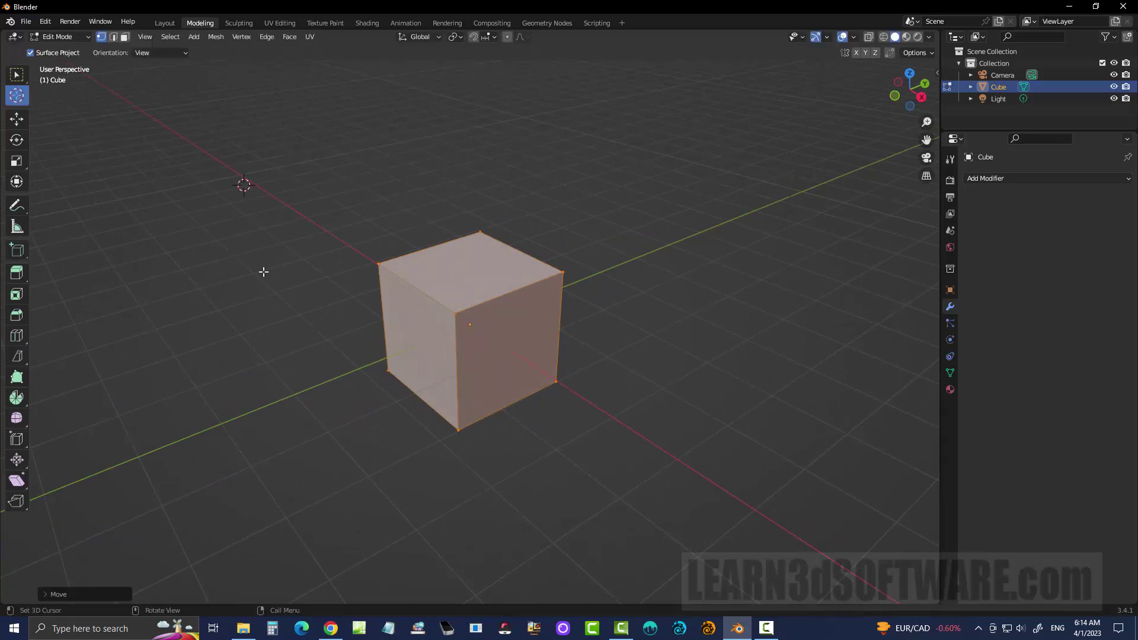
pyautogui.click(17, 356)
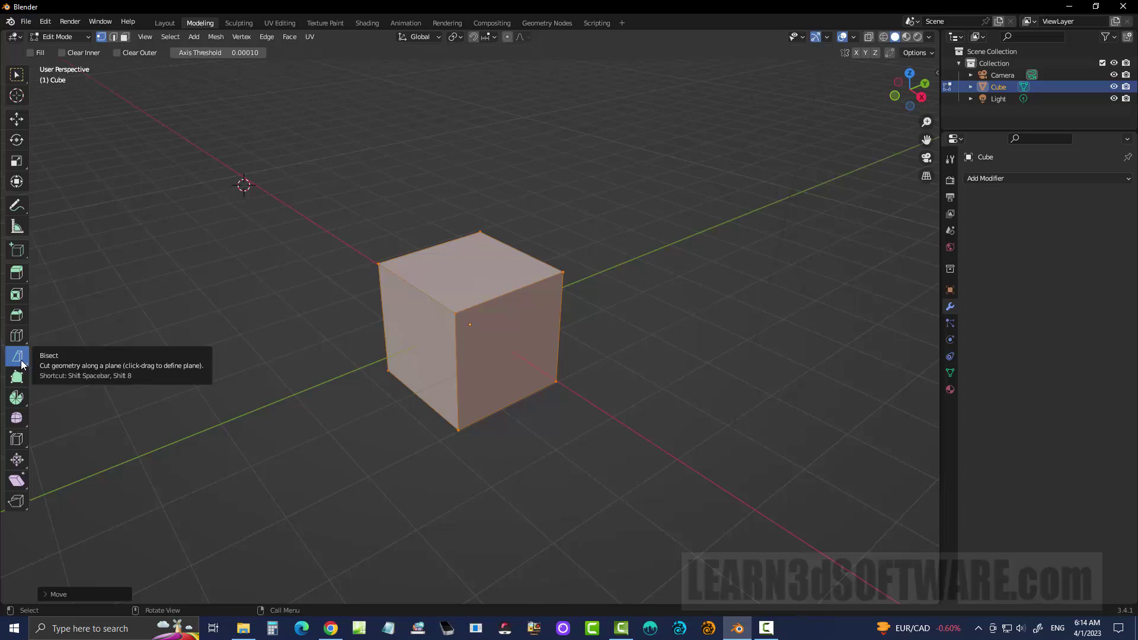
# - Bisect the cube with a slanted plane through its top and front faces, shifting the plane back and forth along its normal
pyautogui.scroll(2, 597, 247)
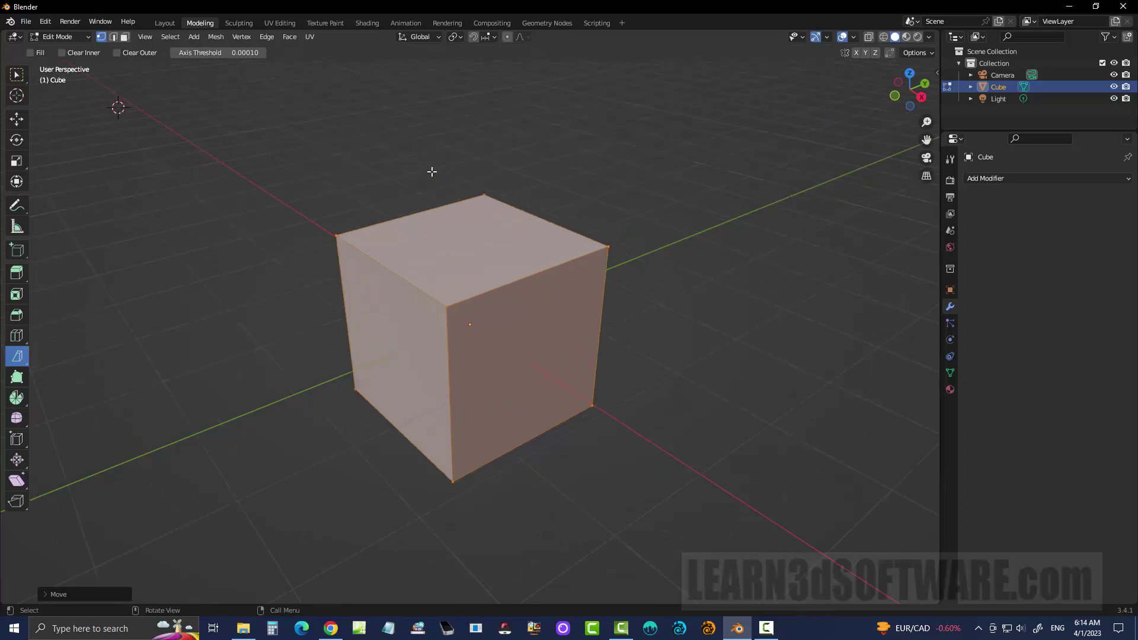
pyautogui.moveTo(435, 157); pyautogui.dragTo(479, 270)
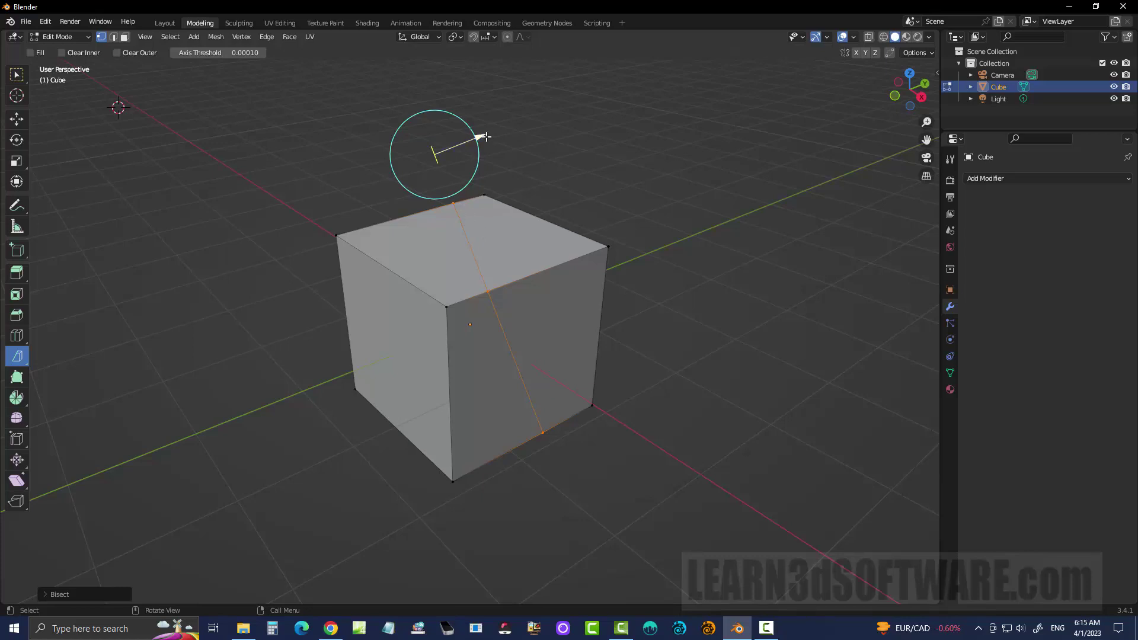
pyautogui.moveTo(481, 136); pyautogui.dragTo(457, 144)
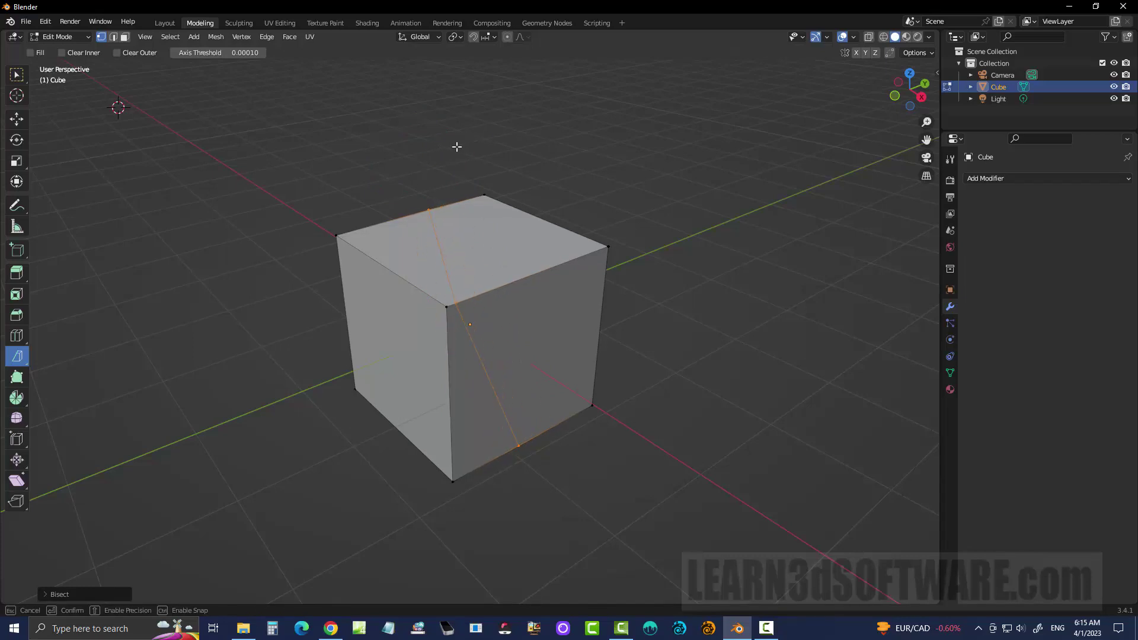
pyautogui.moveTo(455, 146); pyautogui.dragTo(455, 147)
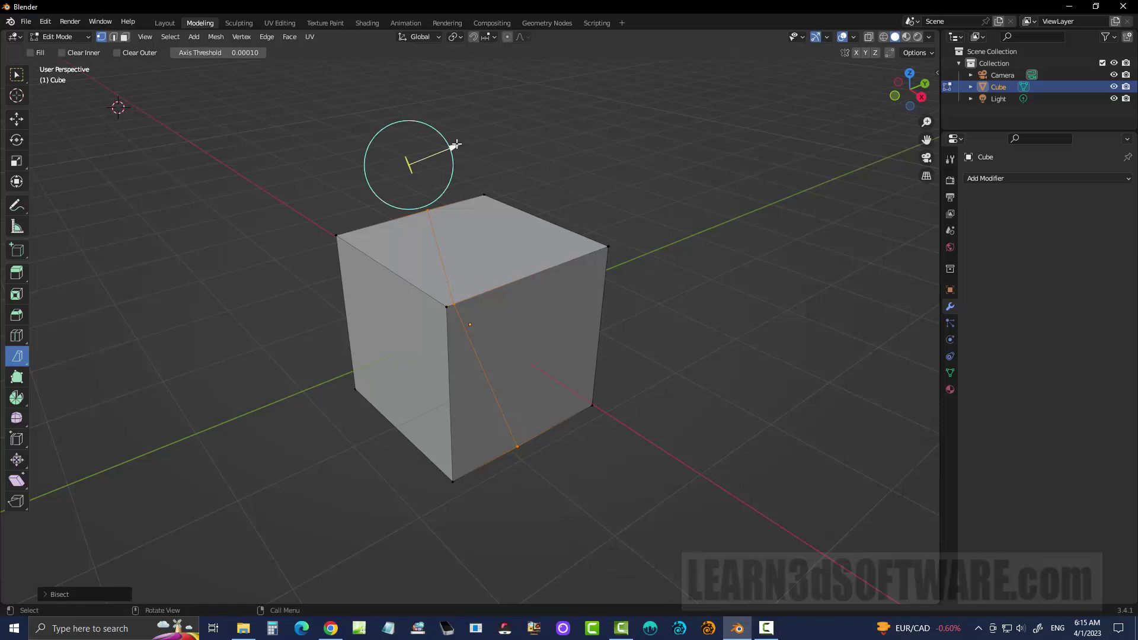
pyautogui.moveTo(456, 144); pyautogui.dragTo(487, 137)
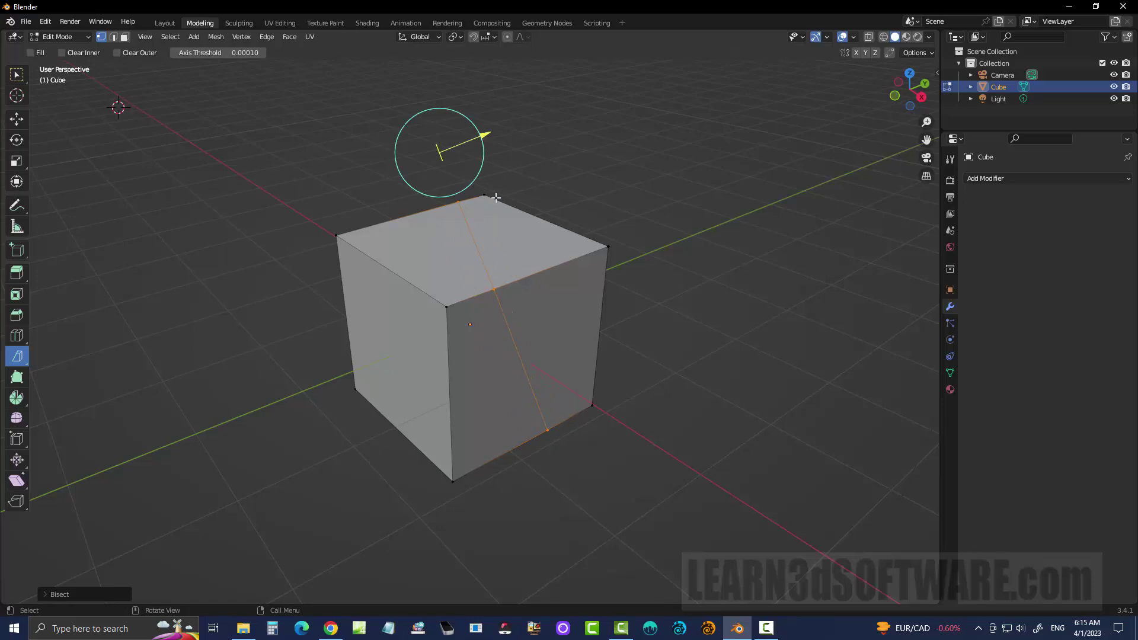
pyautogui.click(511, 254)
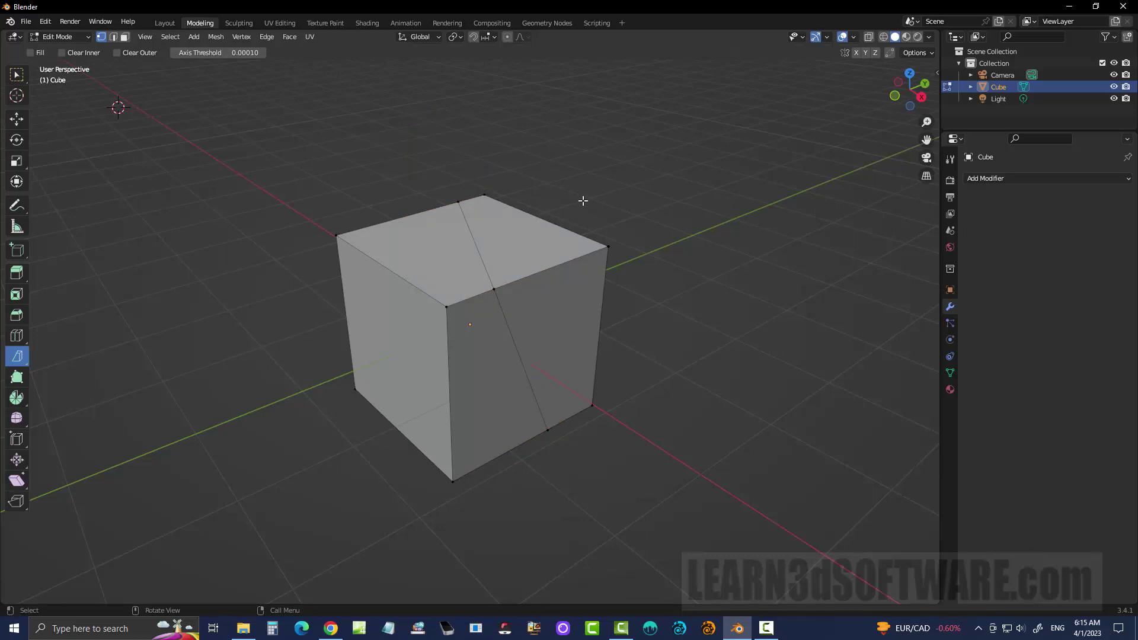
# - Undo the cut and bisect the fully selected cube again with a slanted plane, adjusting the plane's position and rotation
pyautogui.hotkey('ctrl', 'z')
pyautogui.hotkey('ctrl', 'z')
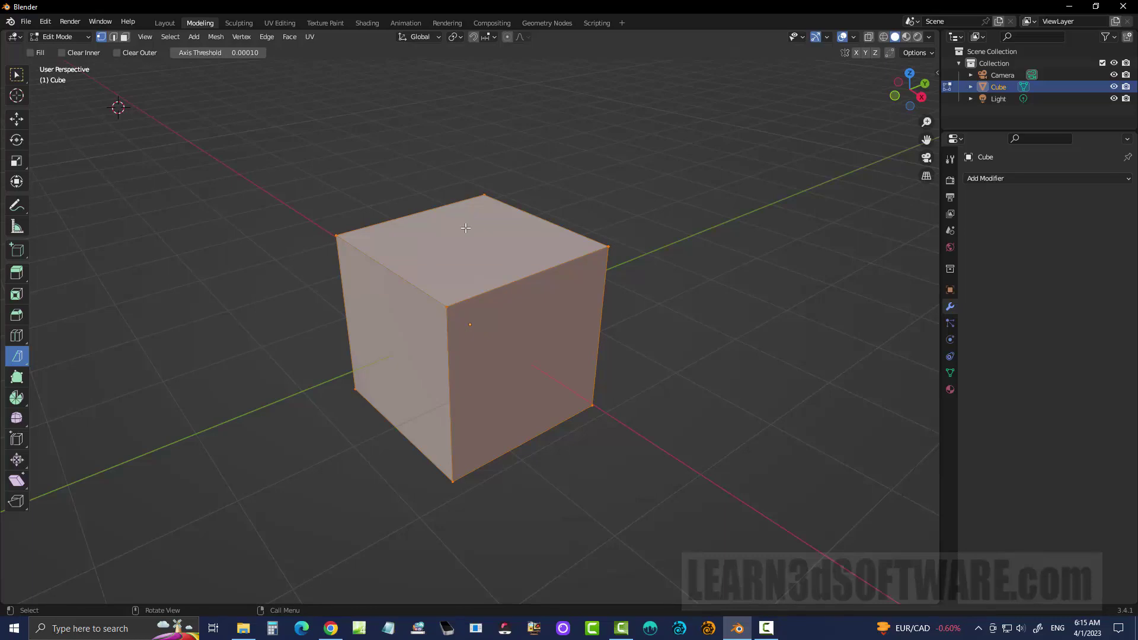
pyautogui.moveTo(426, 145); pyautogui.dragTo(513, 351)
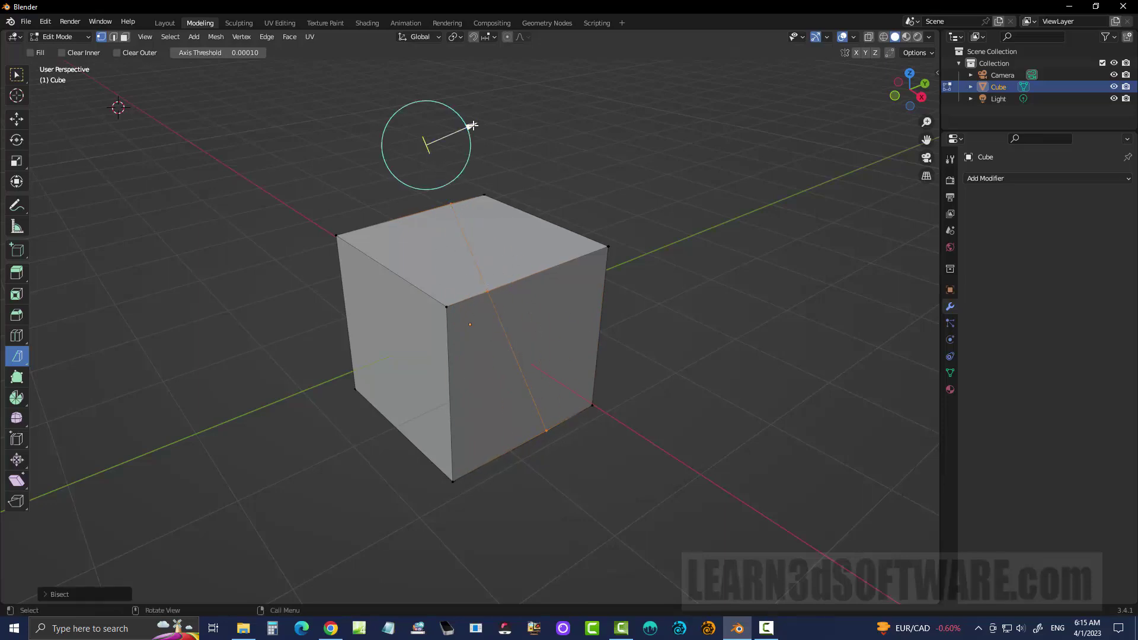
pyautogui.moveTo(472, 126)
pyautogui.mouseDown()
pyautogui.moveTo(433, 134)
pyautogui.moveTo(475, 128)
pyautogui.mouseUp()
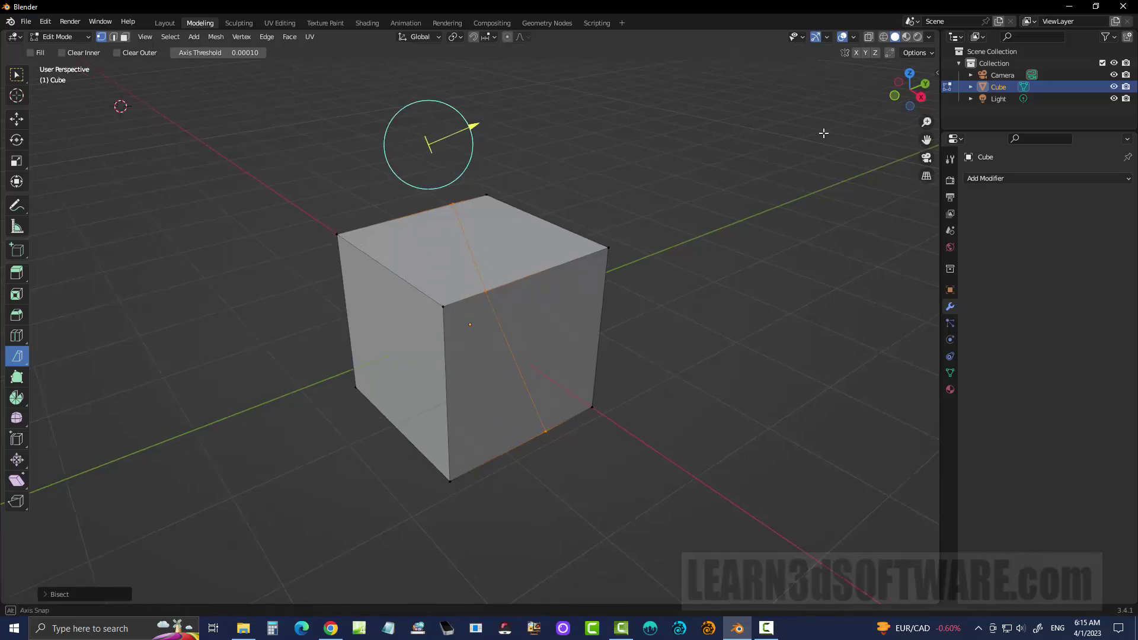
pyautogui.moveTo(823, 133); pyautogui.dragTo(795, 147, button='middle')
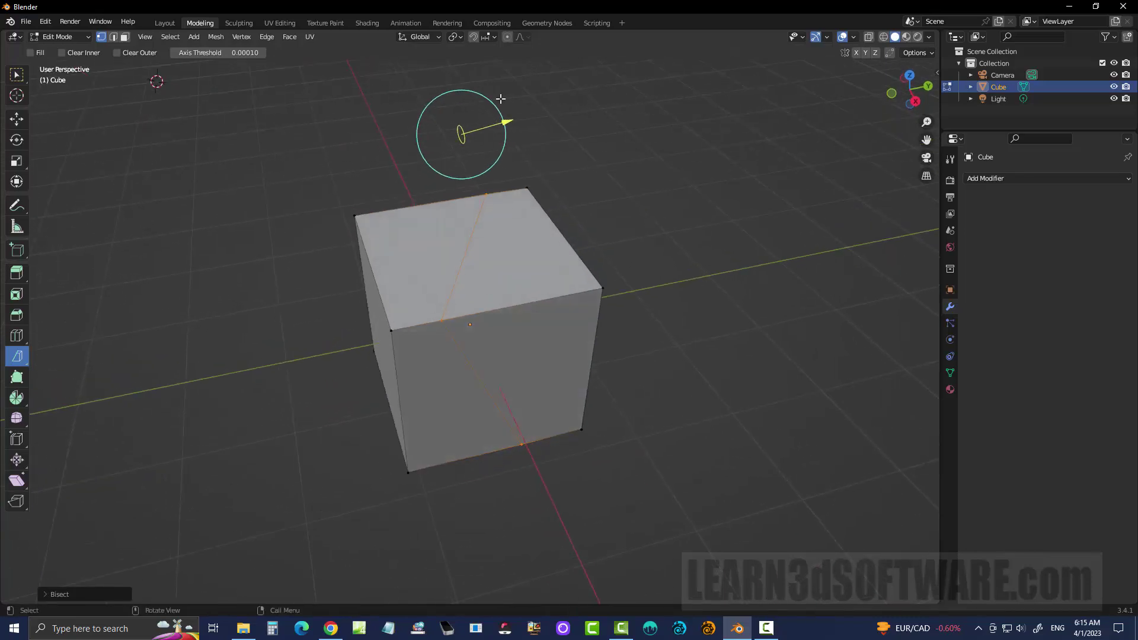
pyautogui.moveTo(487, 97)
pyautogui.mouseDown()
pyautogui.moveTo(465, 91)
pyautogui.moveTo(481, 105)
pyautogui.mouseUp()
pyautogui.click(572, 234)
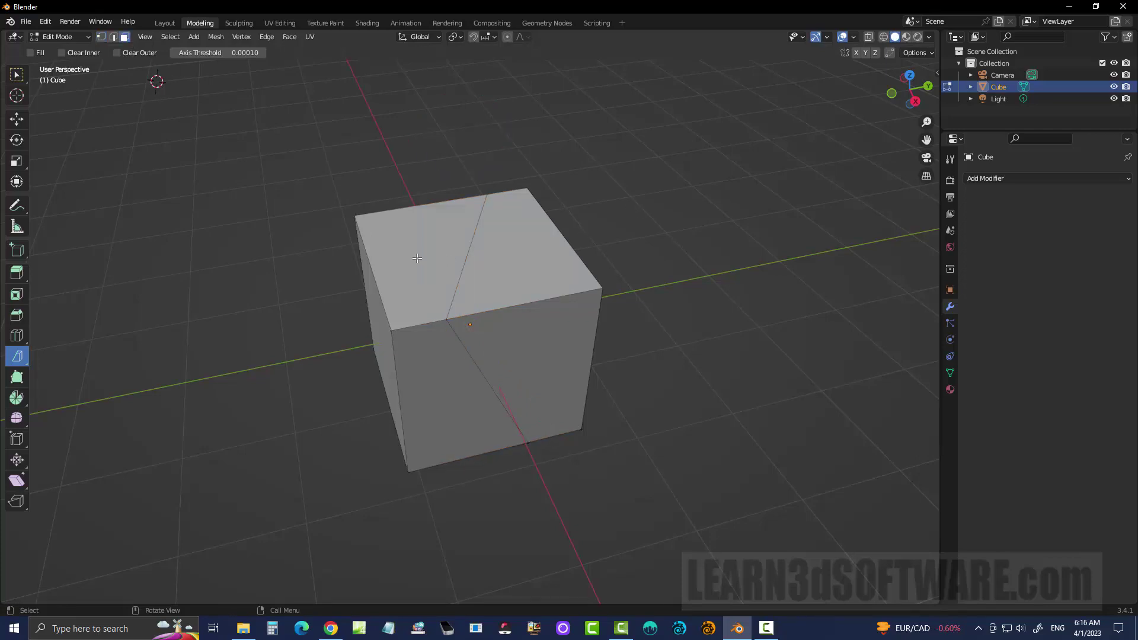
# - Select the split top and front faces one at a time to examine how the cut divides them
pyautogui.click(468, 255)
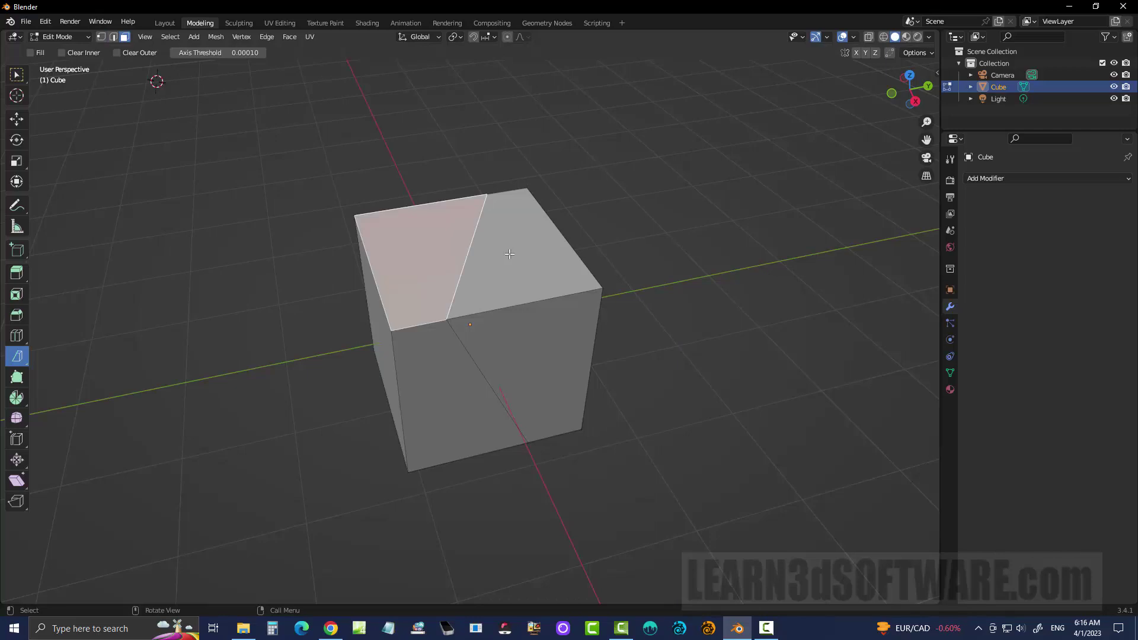
pyautogui.click(497, 254)
pyautogui.click(521, 338)
pyautogui.click(455, 360)
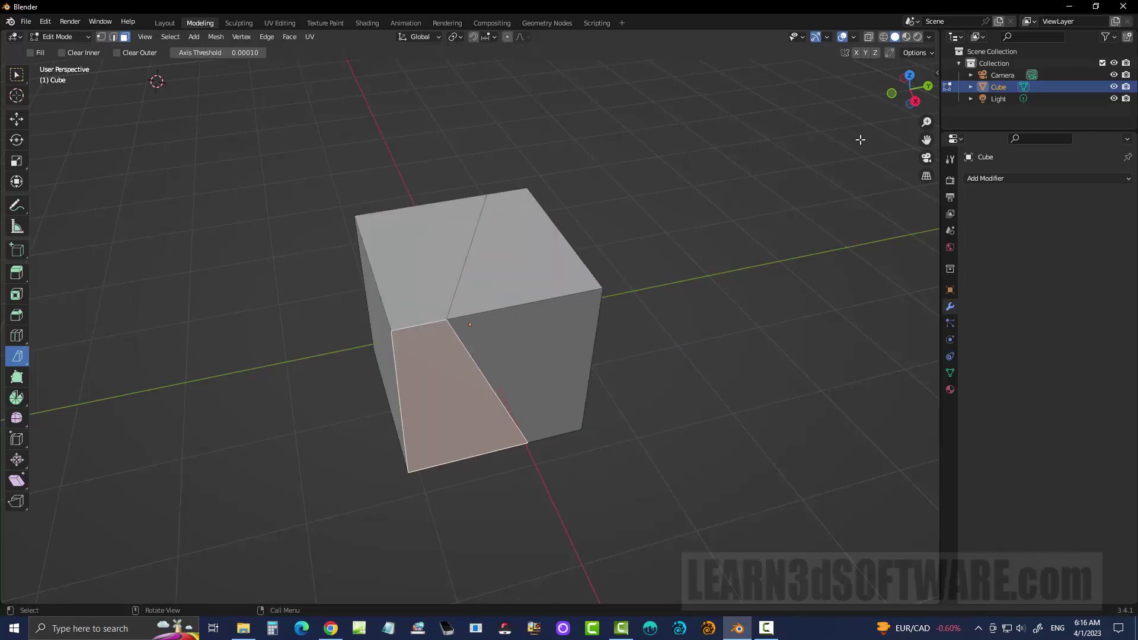
# - Undo the face selections and the bisect cut to restore the uncut cube
pyautogui.moveTo(908, 99)
pyautogui.mouseDown()
pyautogui.moveTo(901, 83)
pyautogui.moveTo(906, 107)
pyautogui.moveTo(927, 99)
pyautogui.moveTo(913, 89)
pyautogui.mouseUp()
pyautogui.hotkey('ctrl', 'z')
pyautogui.hotkey('ctrl', 'z')
pyautogui.hotkey('ctrl', 'z')
pyautogui.hotkey('ctrl', 'z')
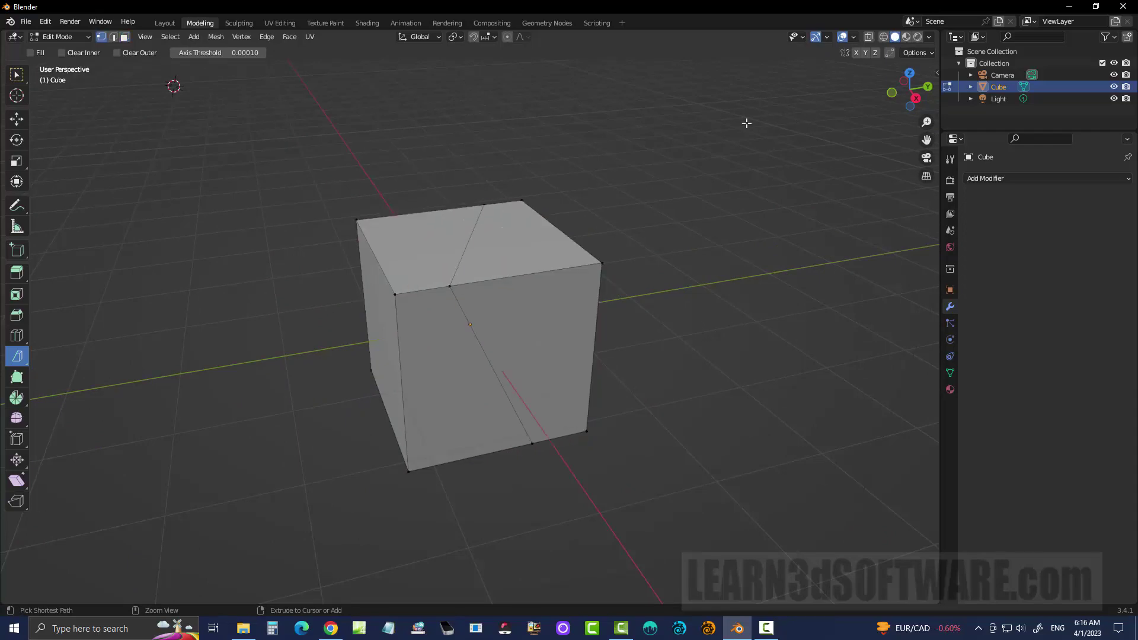
pyautogui.hotkey('ctrl', 'z')
pyautogui.hotkey('ctrl', 'z')
# - Select the entire cube and bisect it with a slanted plane crossing its top and front faces, leaning toward the lower-left front corner
pyautogui.click(639, 149)
pyautogui.press('a')
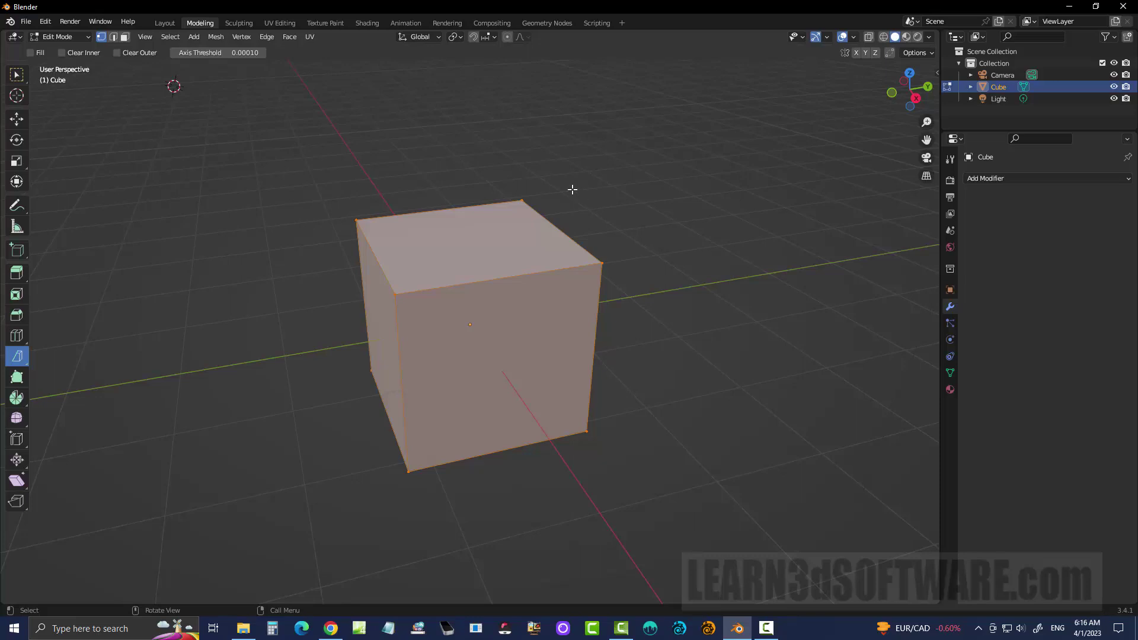
pyautogui.moveTo(496, 160); pyautogui.dragTo(465, 305)
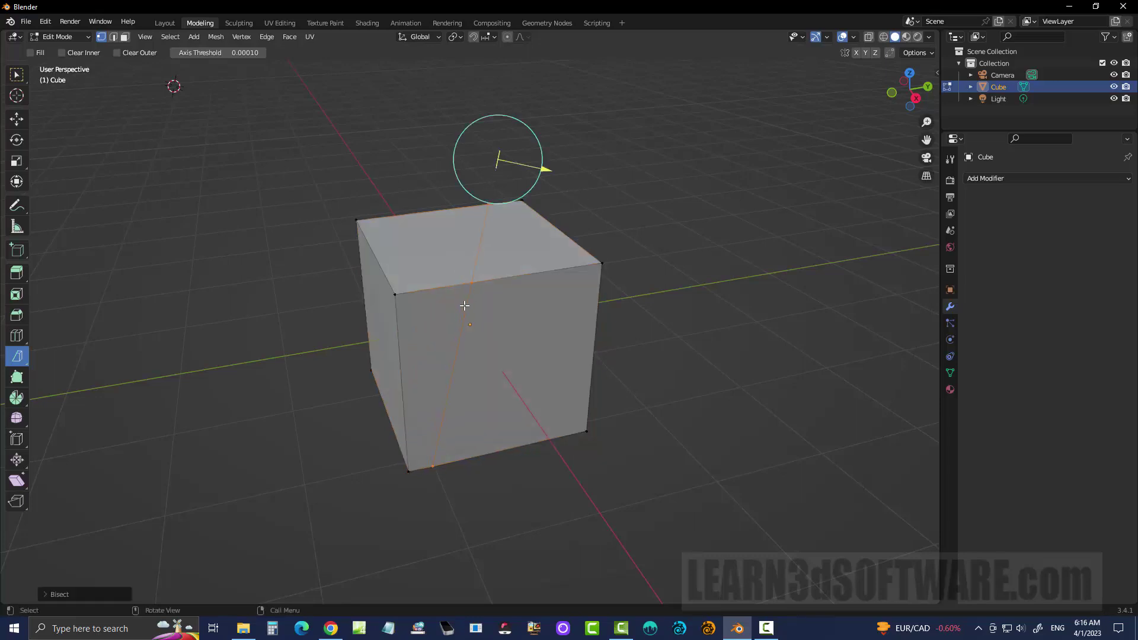
pyautogui.click(512, 244)
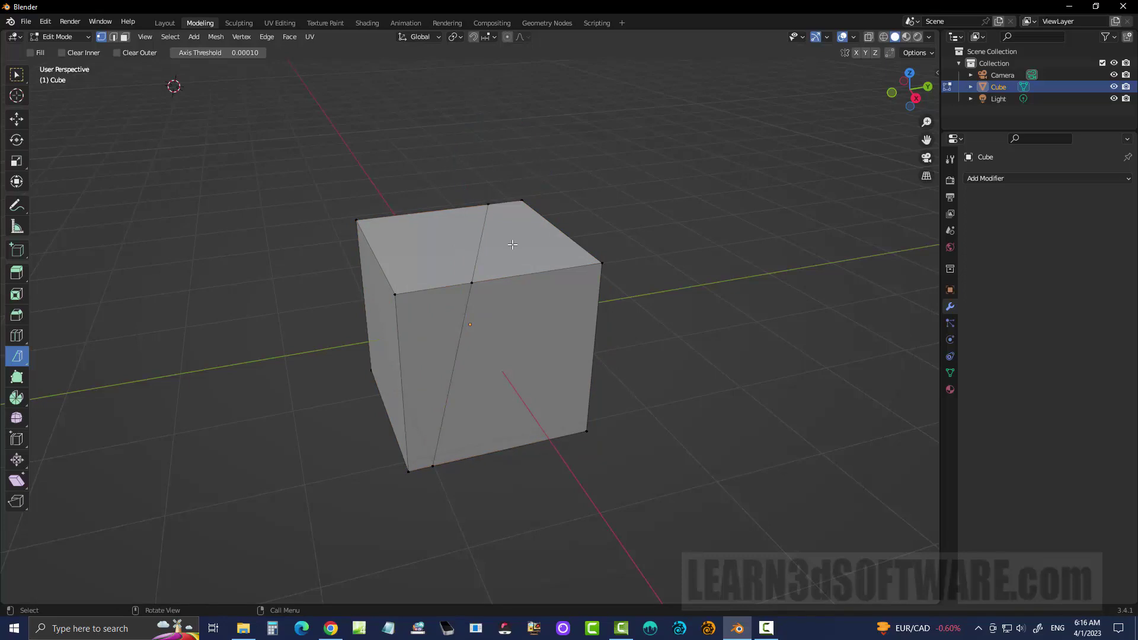
# - In face selection mode, bisect only the left part of the top face roughly parallel to the existing cut, adjusting the plane's rotation
pyautogui.click(125, 37)
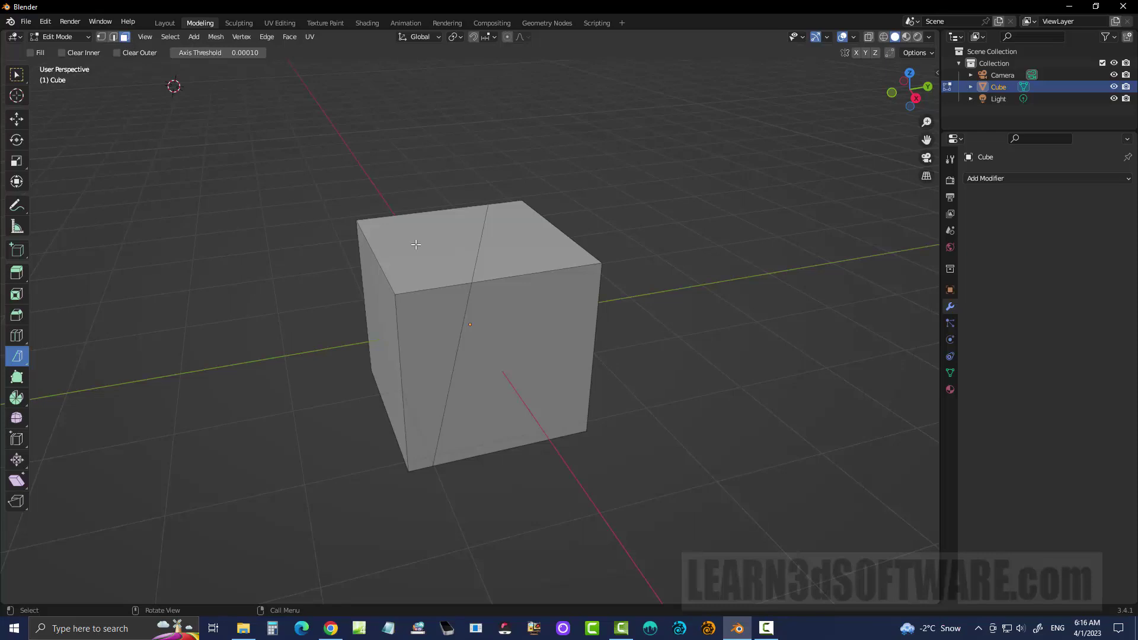
pyautogui.click(436, 239)
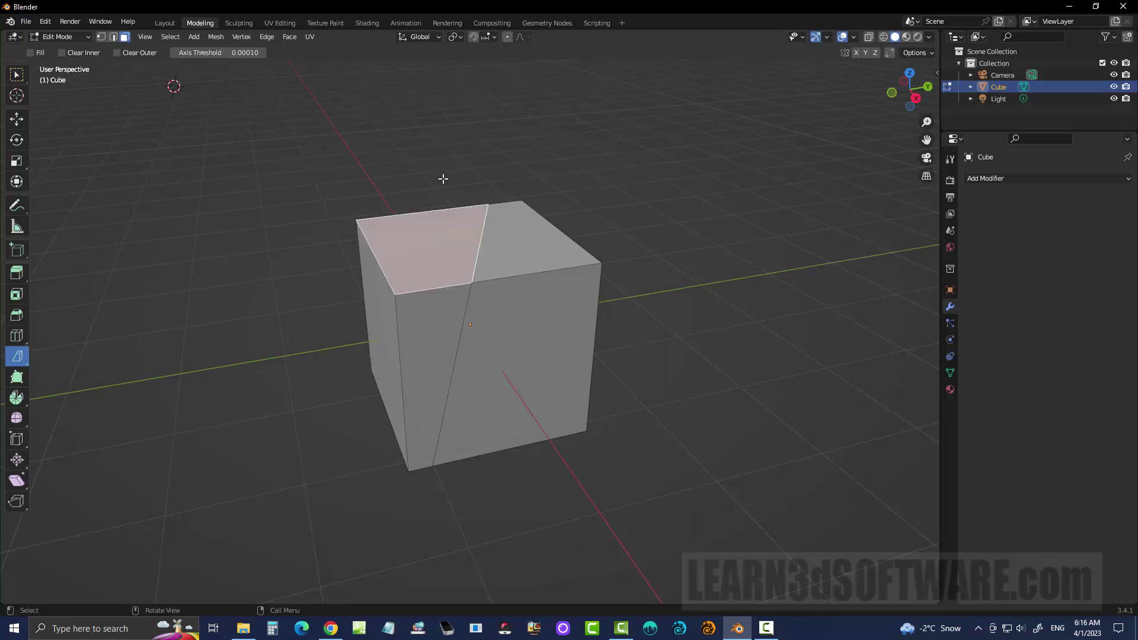
pyautogui.moveTo(446, 168); pyautogui.dragTo(439, 246)
pyautogui.scroll(1, 447, 234)
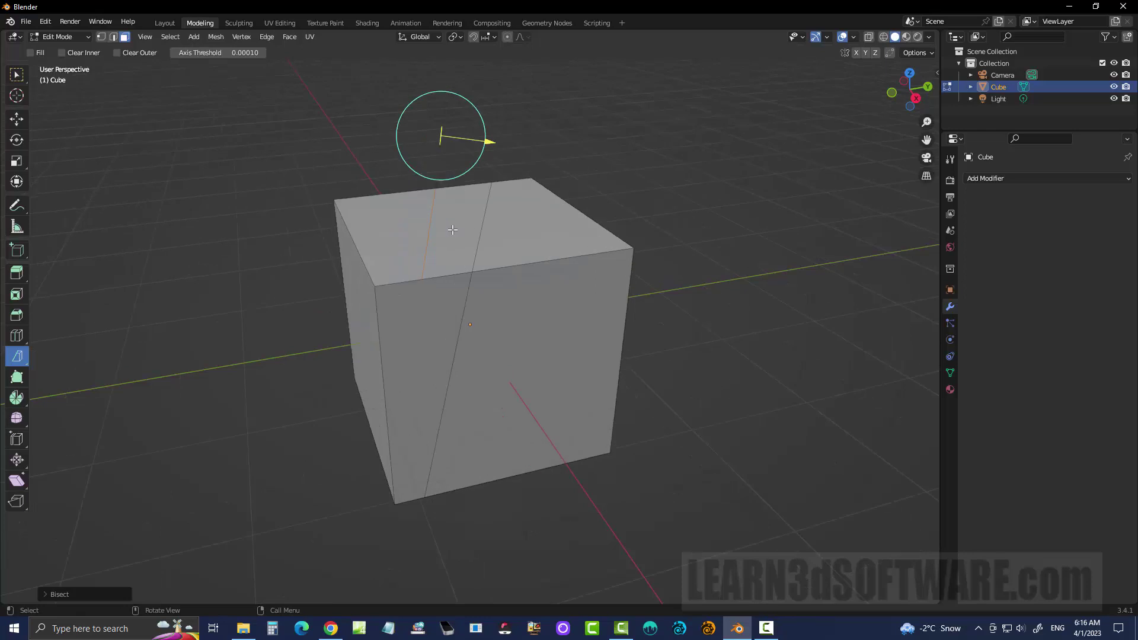
pyautogui.scroll(1, 452, 229)
pyautogui.moveTo(485, 104); pyautogui.dragTo(462, 88)
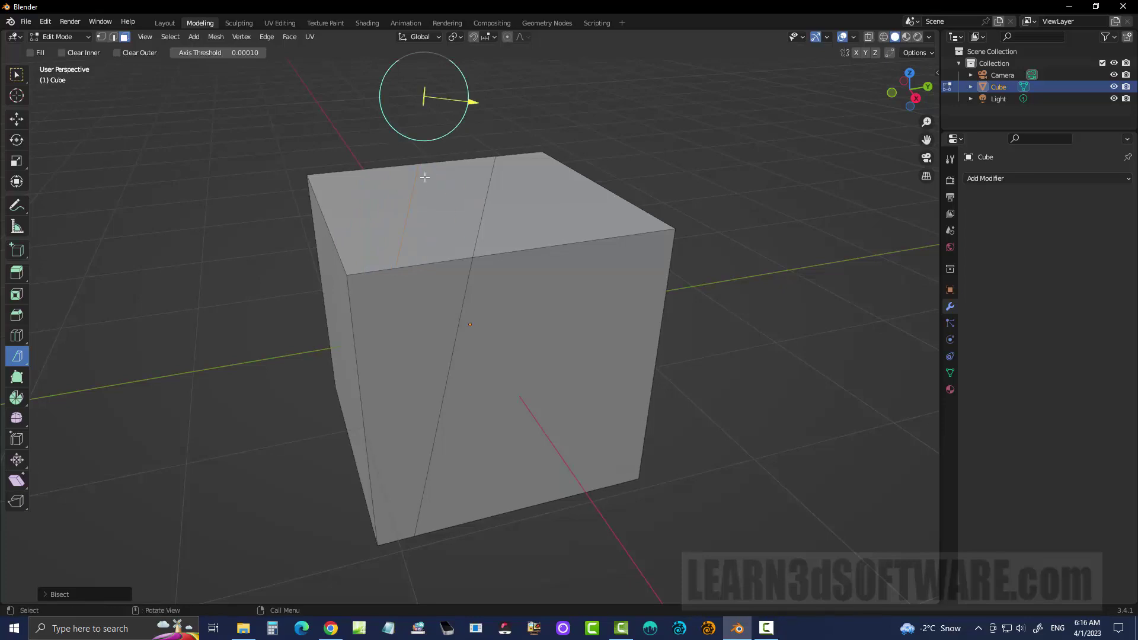
pyautogui.moveTo(465, 90); pyautogui.dragTo(467, 84)
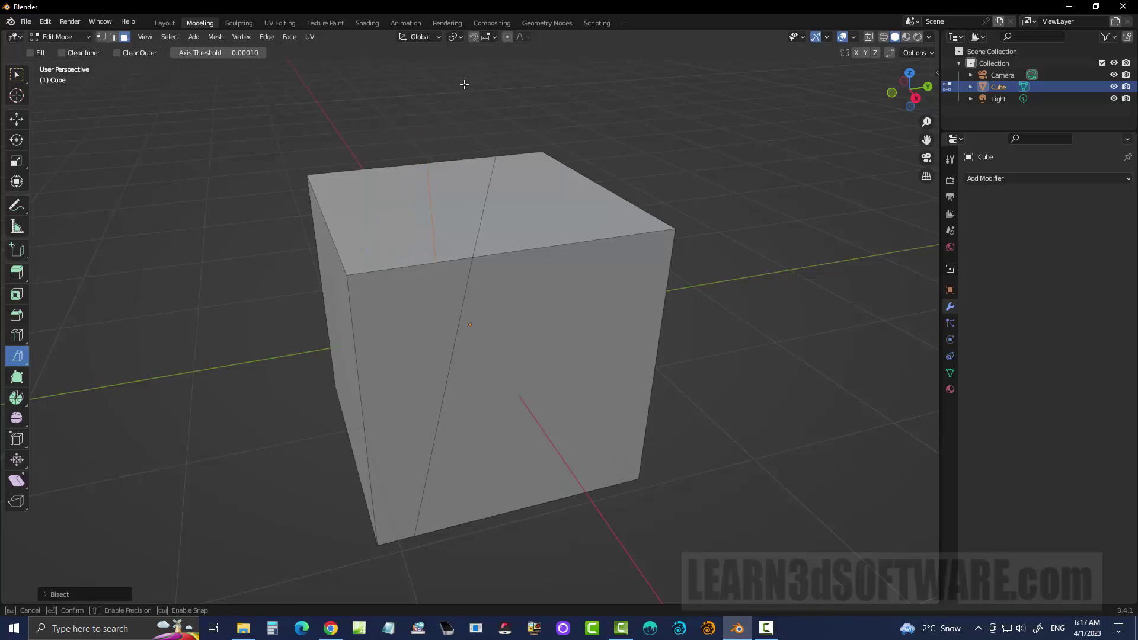
pyautogui.moveTo(465, 87); pyautogui.dragTo(465, 89)
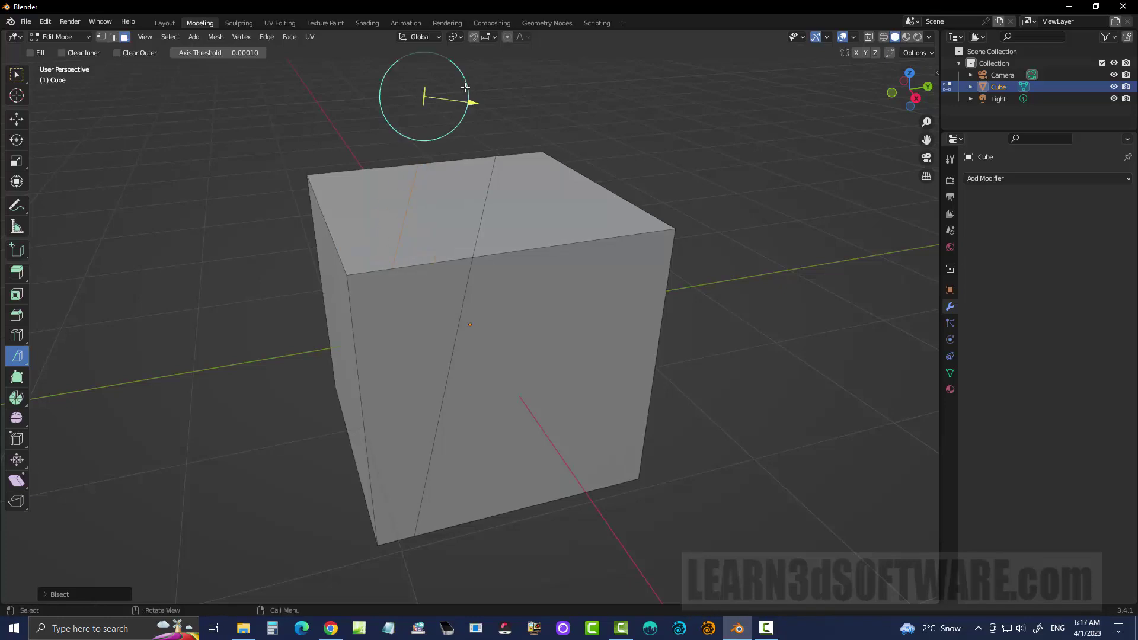
# - Select the middle strip of the top face and bisect it lengthwise into two narrower strips
pyautogui.click(435, 206)
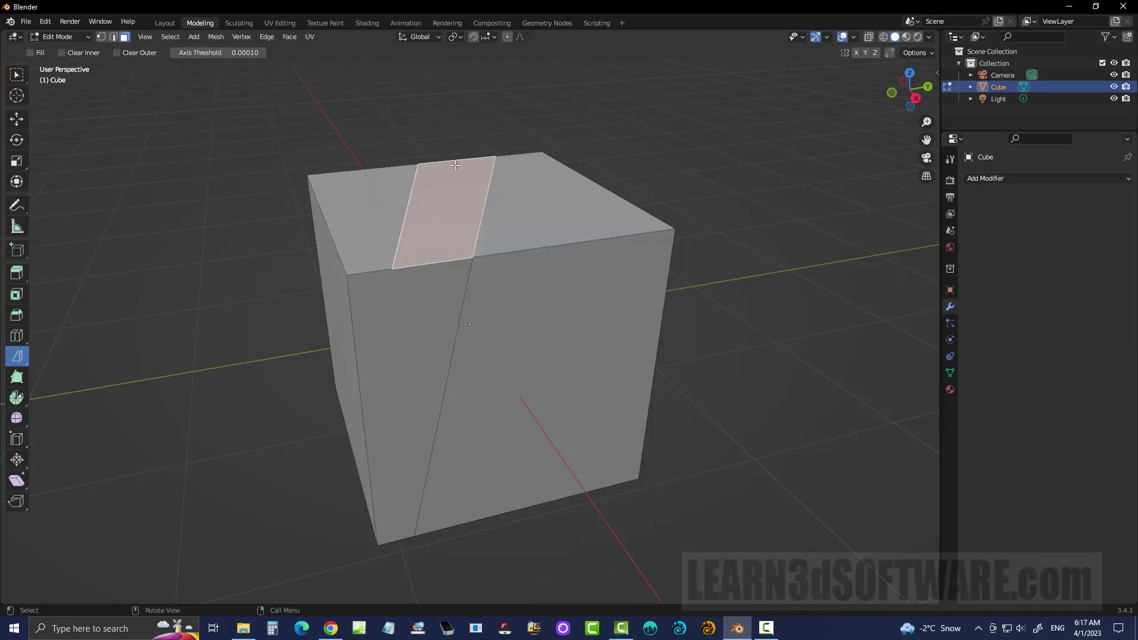
pyautogui.moveTo(456, 140); pyautogui.dragTo(440, 244)
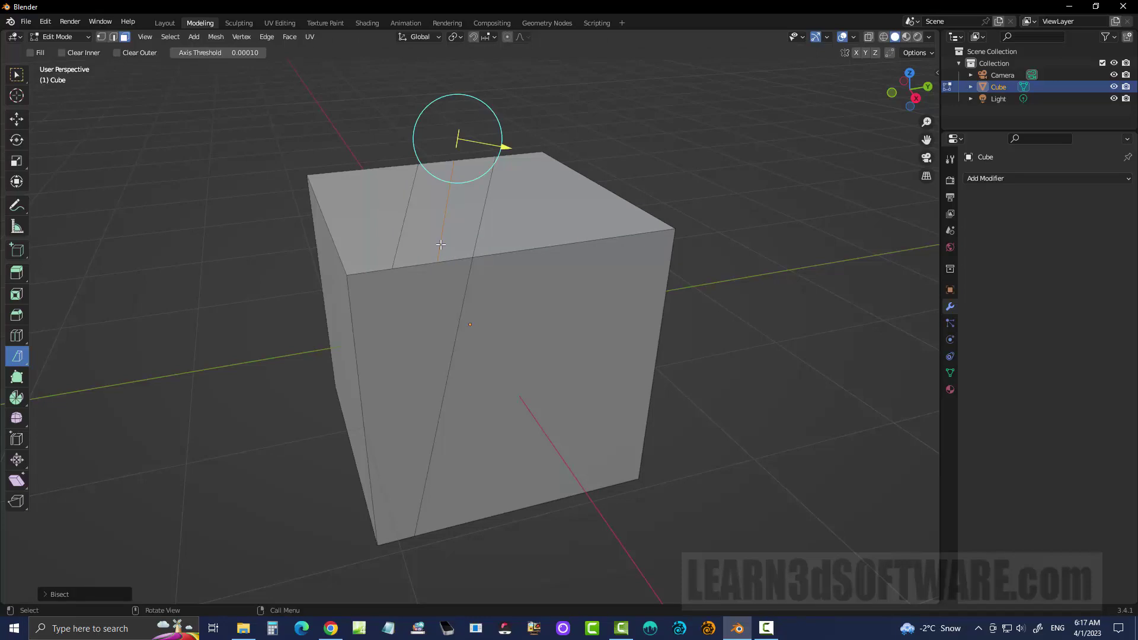
pyautogui.click(462, 220)
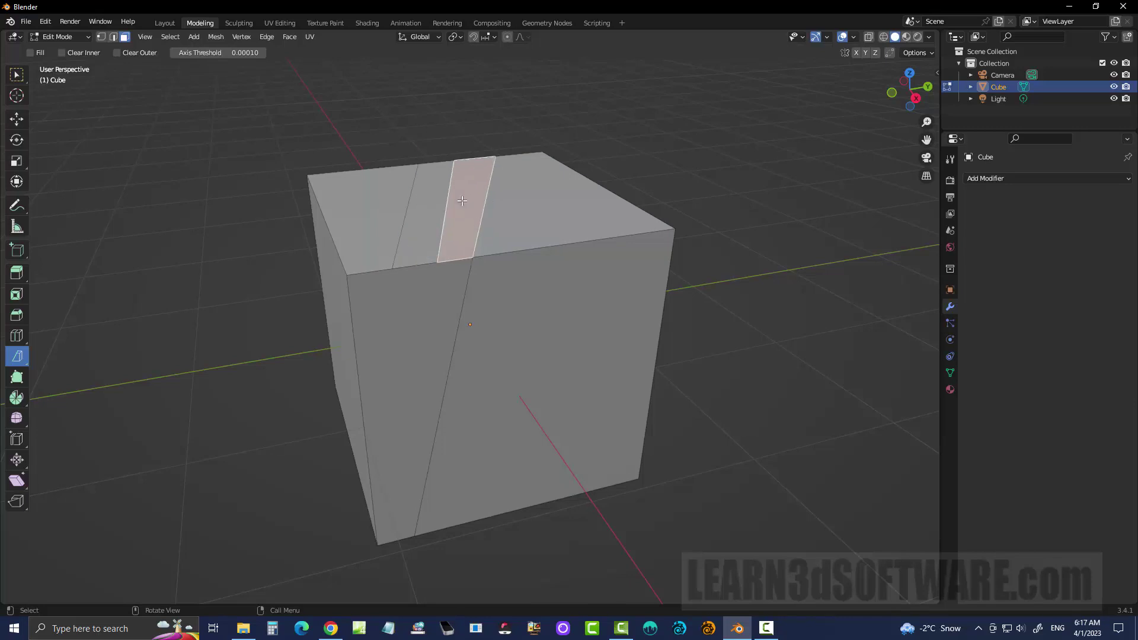
# - Select the large right part of the top face and bisect only it front to back, adjusting the plane's position and rotation
pyautogui.click(520, 199)
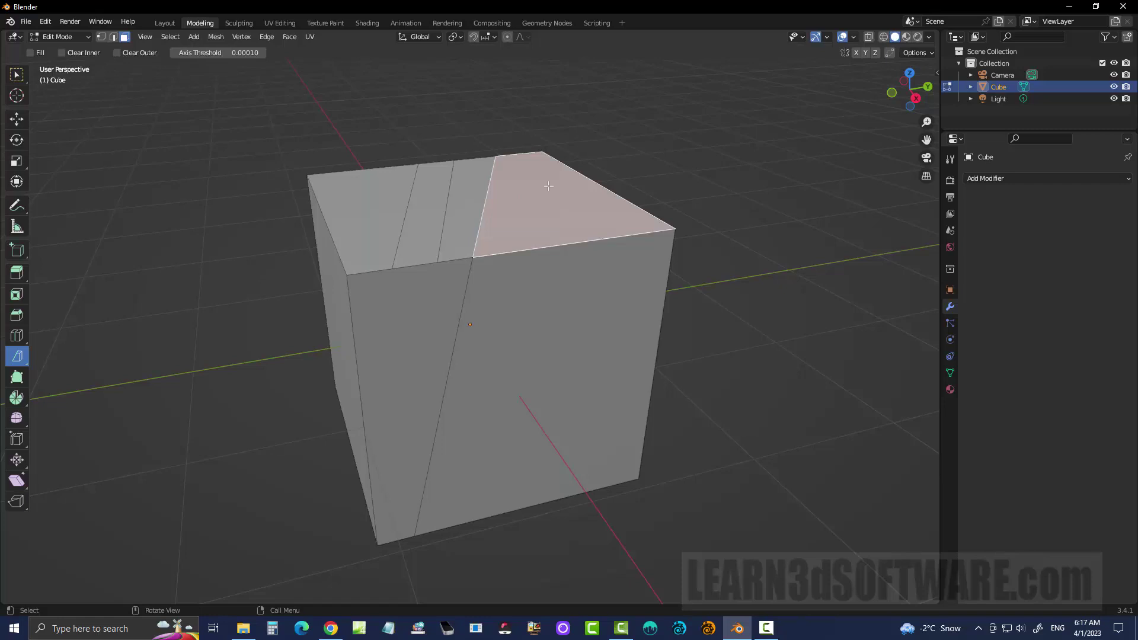
pyautogui.moveTo(578, 85); pyautogui.dragTo(539, 267)
pyautogui.moveTo(533, 283); pyautogui.dragTo(618, 337)
pyautogui.moveTo(610, 116); pyautogui.dragTo(548, 117)
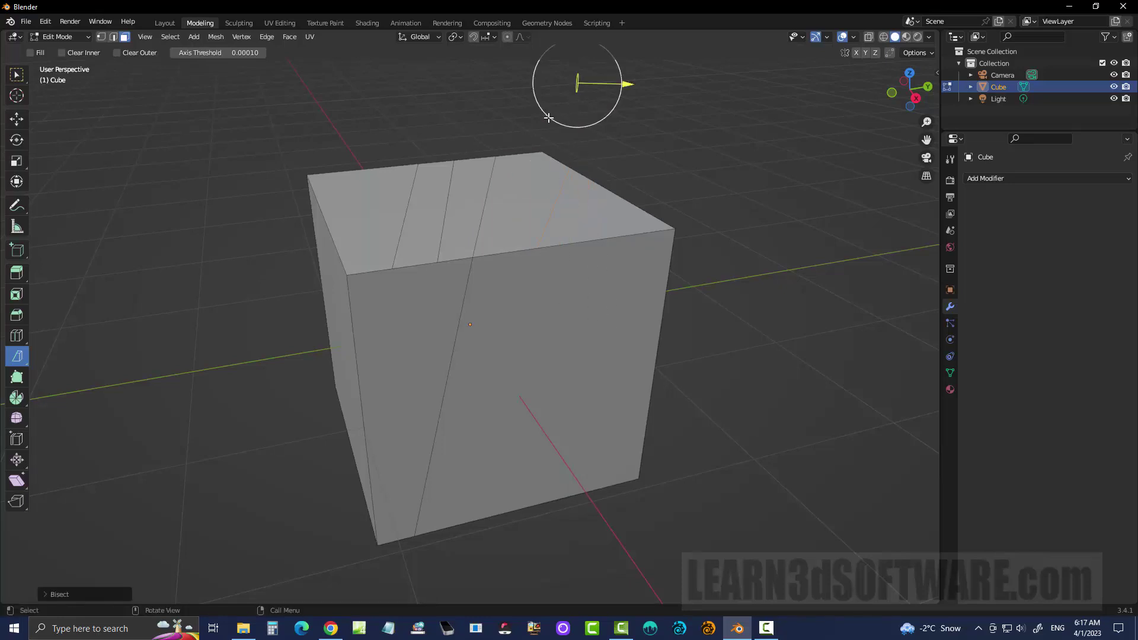
pyautogui.click(665, 167)
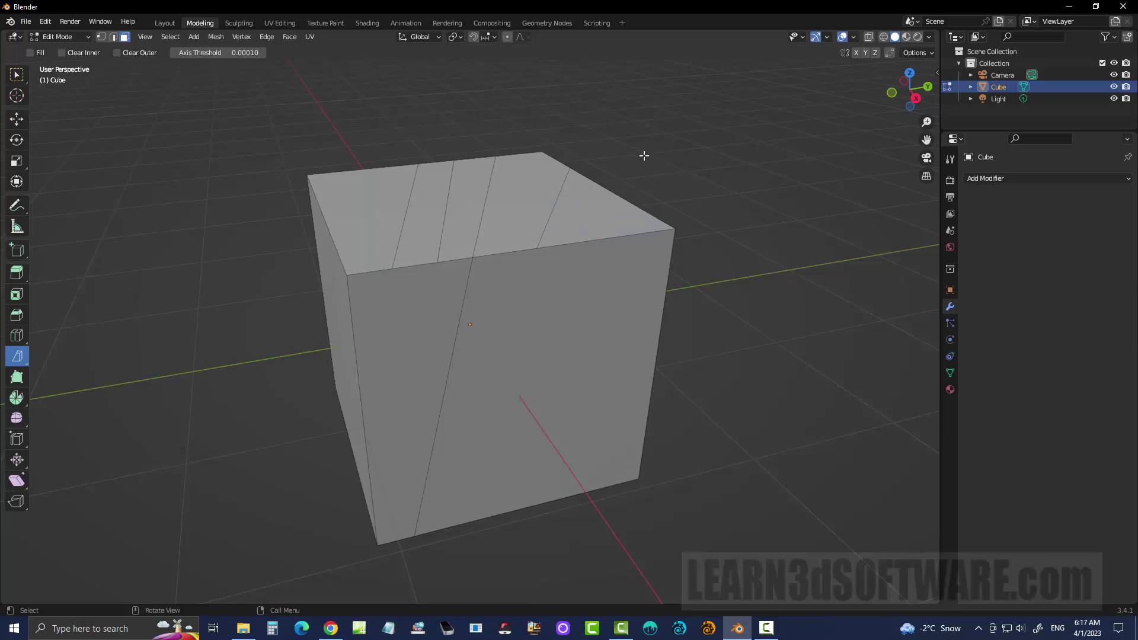
# - Undo the extra top-face cuts and selections back to the cube with only its first slanted cut
pyautogui.hotkey('ctrl', 'z')
pyautogui.hotkey('ctrl', 'z')
pyautogui.hotkey('ctrl', 'z')
pyautogui.hotkey('ctrl', 'z')
pyautogui.hotkey('ctrl', 'z')
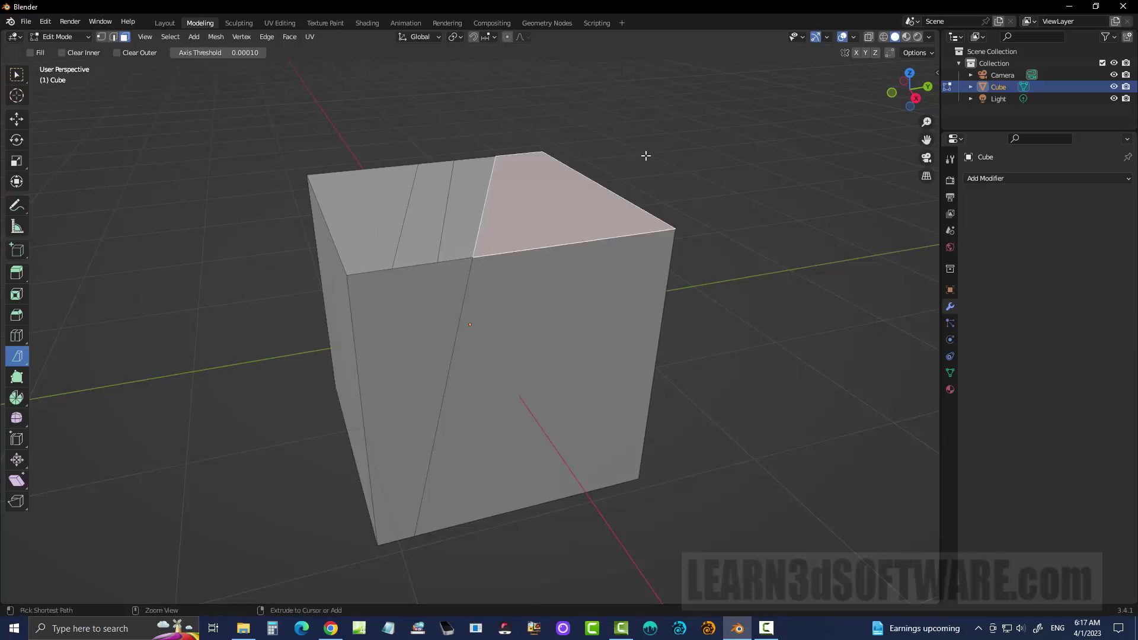
pyautogui.hotkey('ctrl', 'z')
pyautogui.hotkey('ctrl', 'z')
pyautogui.hotkey('ctrl', 'z')
pyautogui.hotkey('ctrl', 'z')
pyautogui.hotkey('ctrl', 'z')
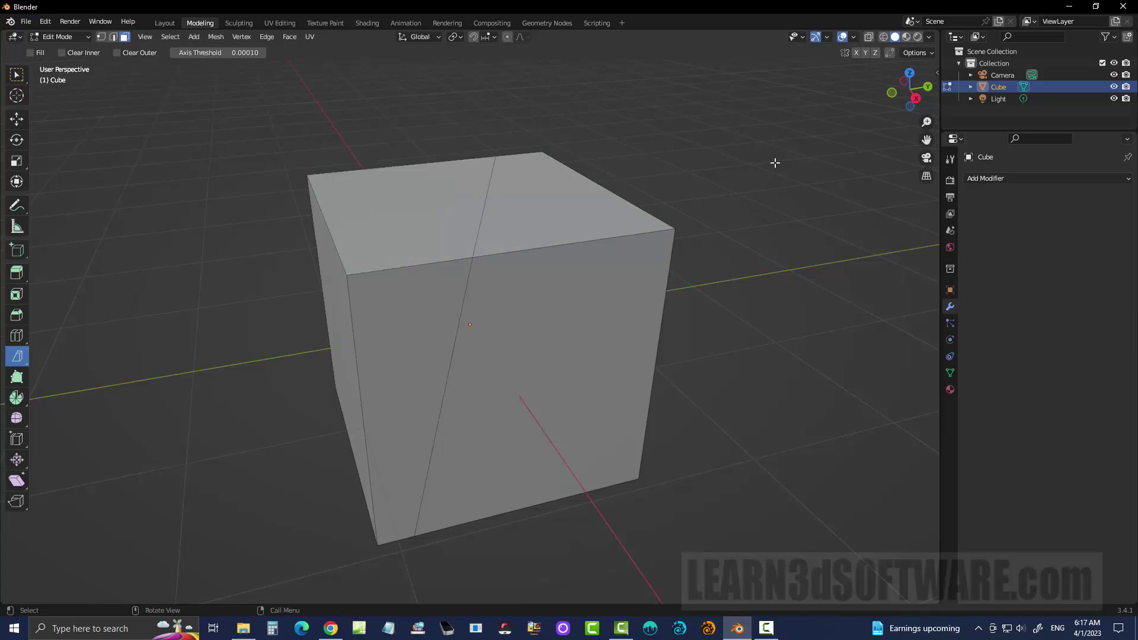
# - Select the left part of the top face and the larger front face, and bisect both with a slanted plane shifted slightly right
pyautogui.moveTo(913, 95); pyautogui.dragTo(866, 109)
pyautogui.click(425, 186)
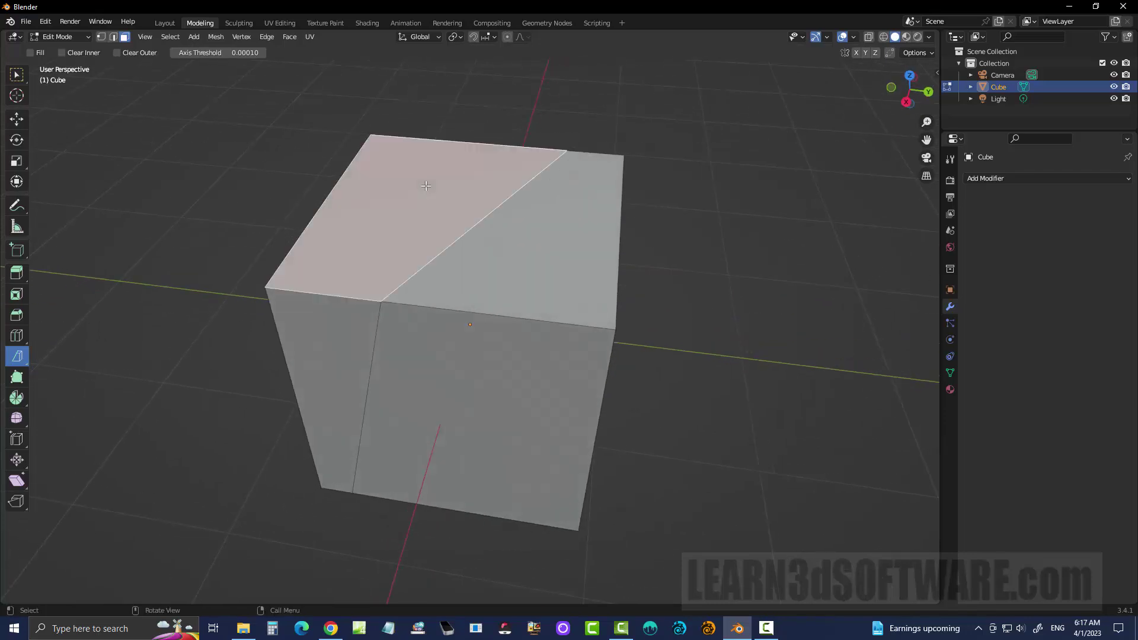
pyautogui.keyDown('shift'); pyautogui.click(499, 344); pyautogui.keyUp('shift')
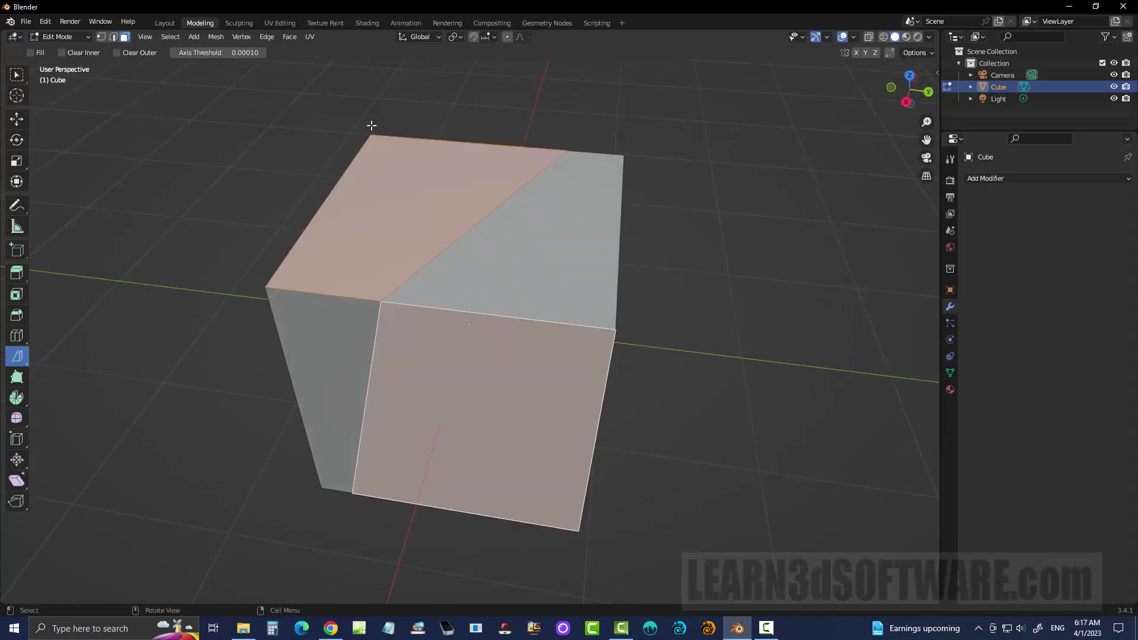
pyautogui.moveTo(390, 77)
pyautogui.mouseDown()
pyautogui.moveTo(450, 287)
pyautogui.moveTo(438, 288)
pyautogui.moveTo(449, 279)
pyautogui.moveTo(449, 291)
pyautogui.mouseUp()
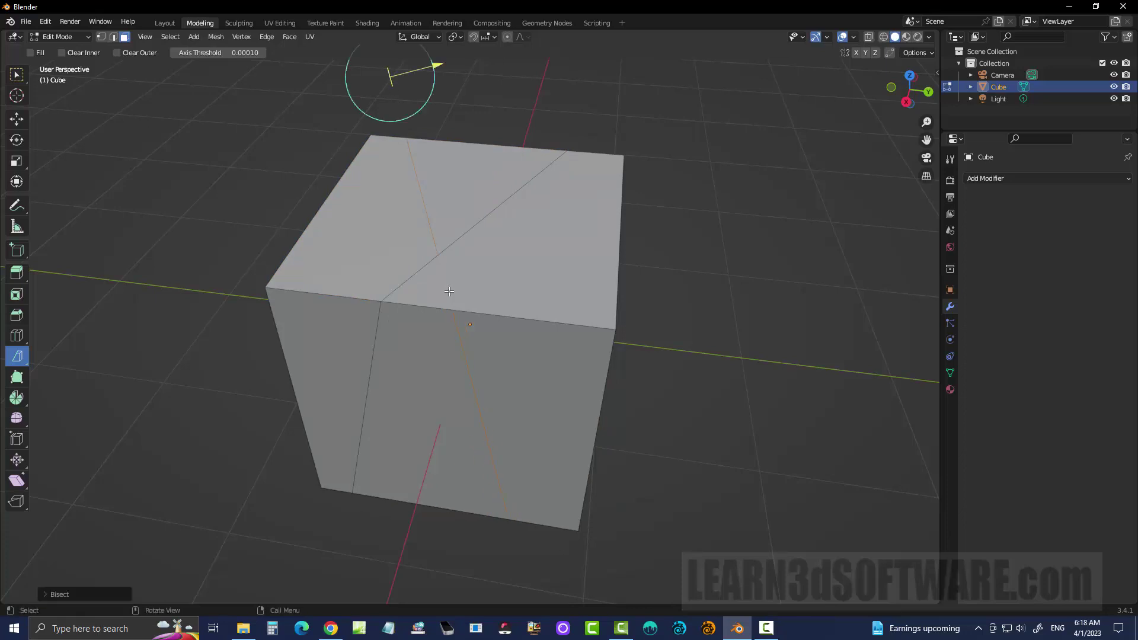
pyautogui.moveTo(433, 93)
pyautogui.mouseDown()
pyautogui.moveTo(425, 69)
pyautogui.moveTo(472, 60)
pyautogui.moveTo(421, 66)
pyautogui.moveTo(453, 64)
pyautogui.moveTo(449, 76)
pyautogui.mouseUp()
pyautogui.click(505, 104)
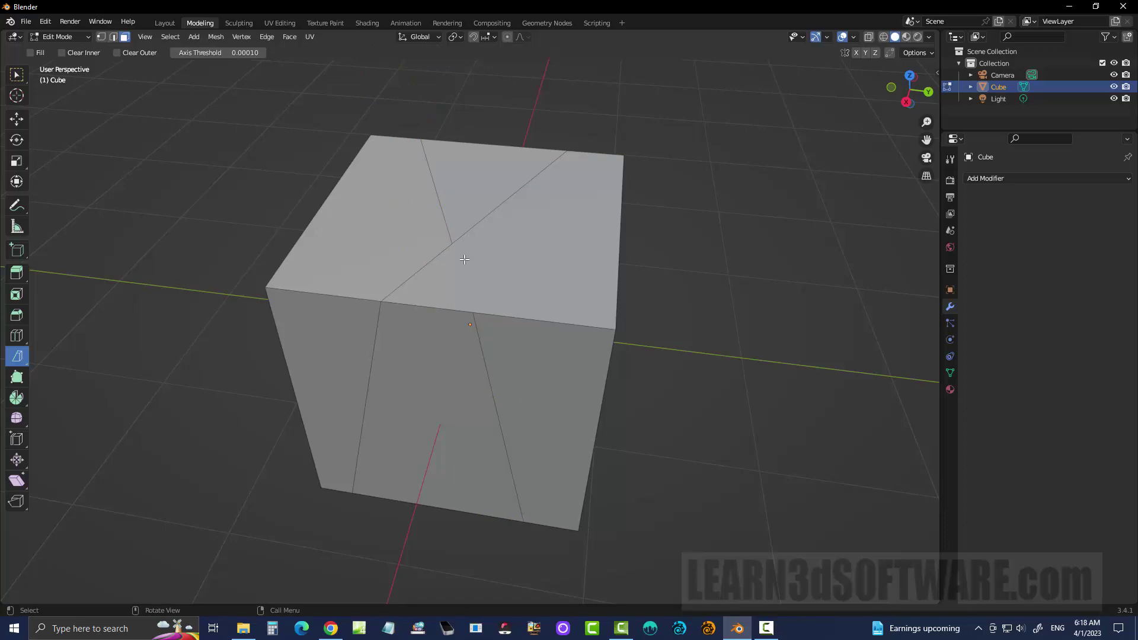
# - Select the rear triangle on the top face and the right piece of the front face, and bisect both with a shifted and rotated plane
pyautogui.scroll(1, 464, 258)
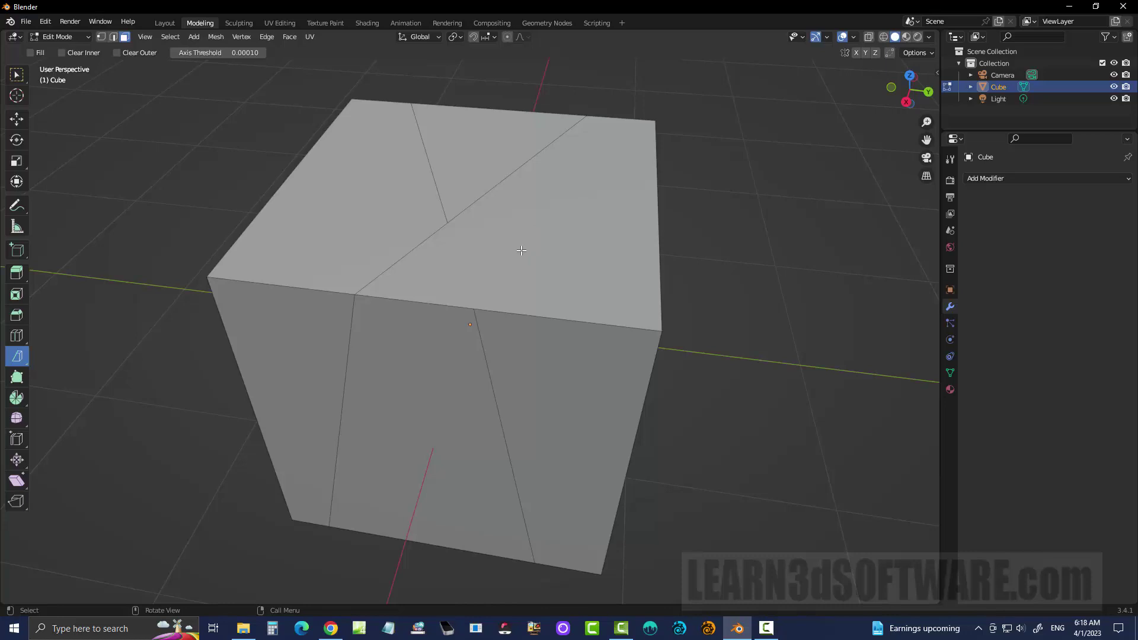
pyautogui.moveTo(727, 222); pyautogui.dragTo(788, 209, button='middle')
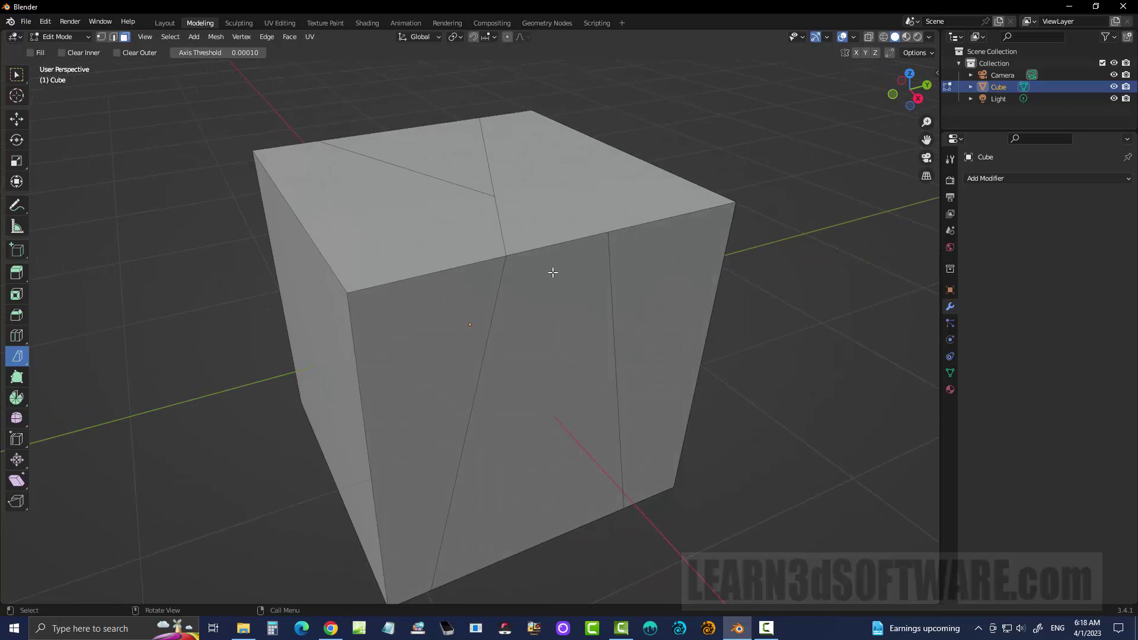
pyautogui.click(459, 157)
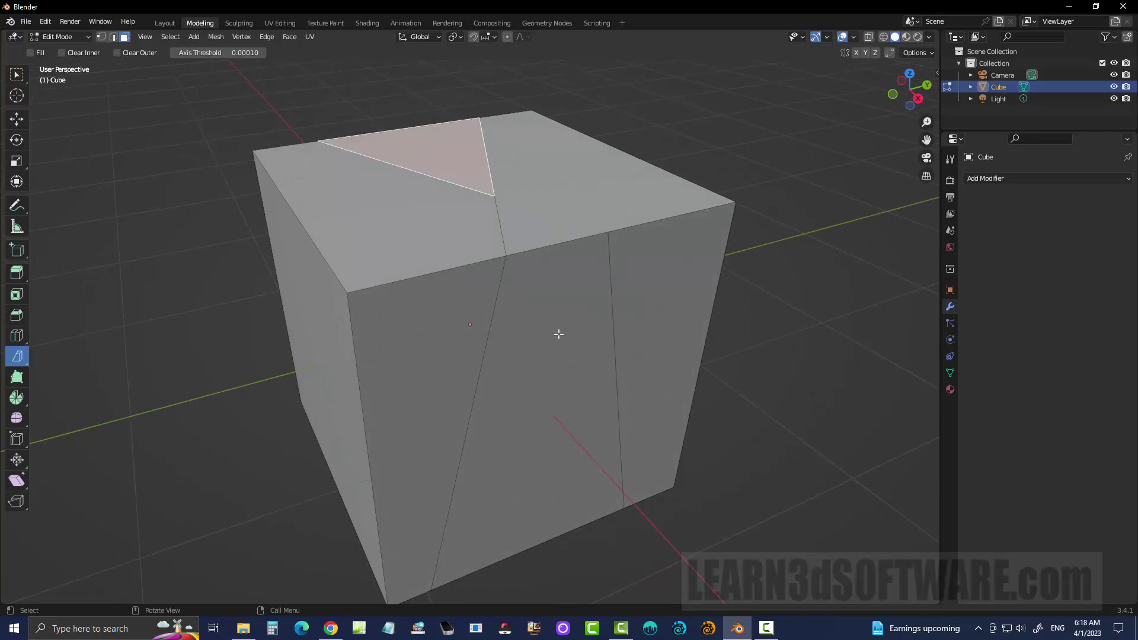
pyautogui.keyDown('shift'); pyautogui.click(661, 315); pyautogui.keyUp('shift')
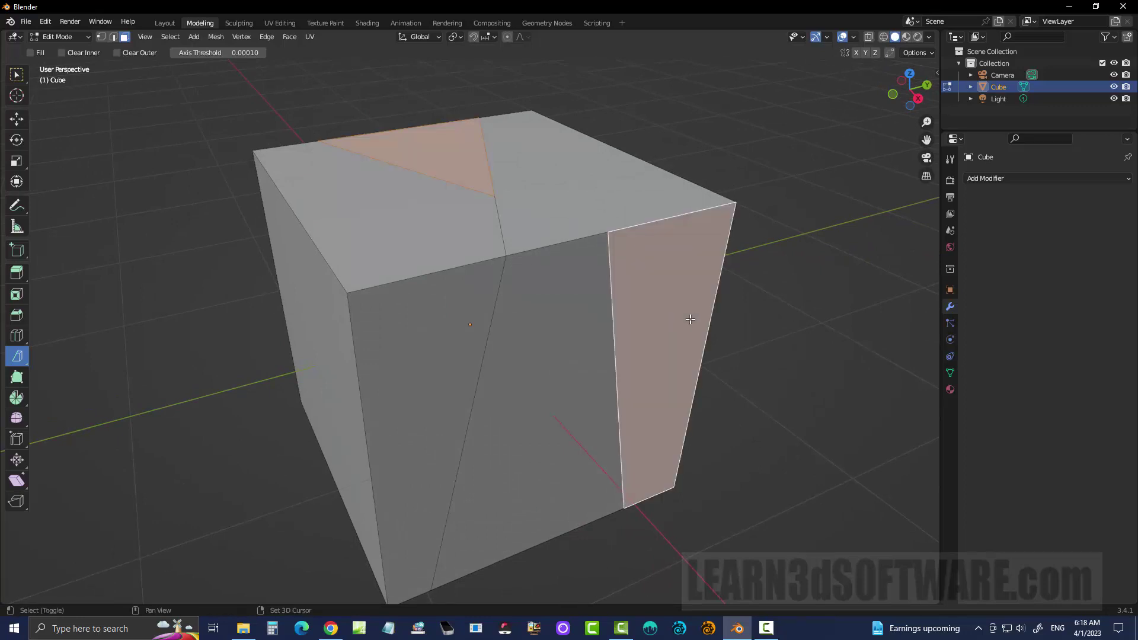
pyautogui.moveTo(806, 292); pyautogui.dragTo(739, 295, button='middle')
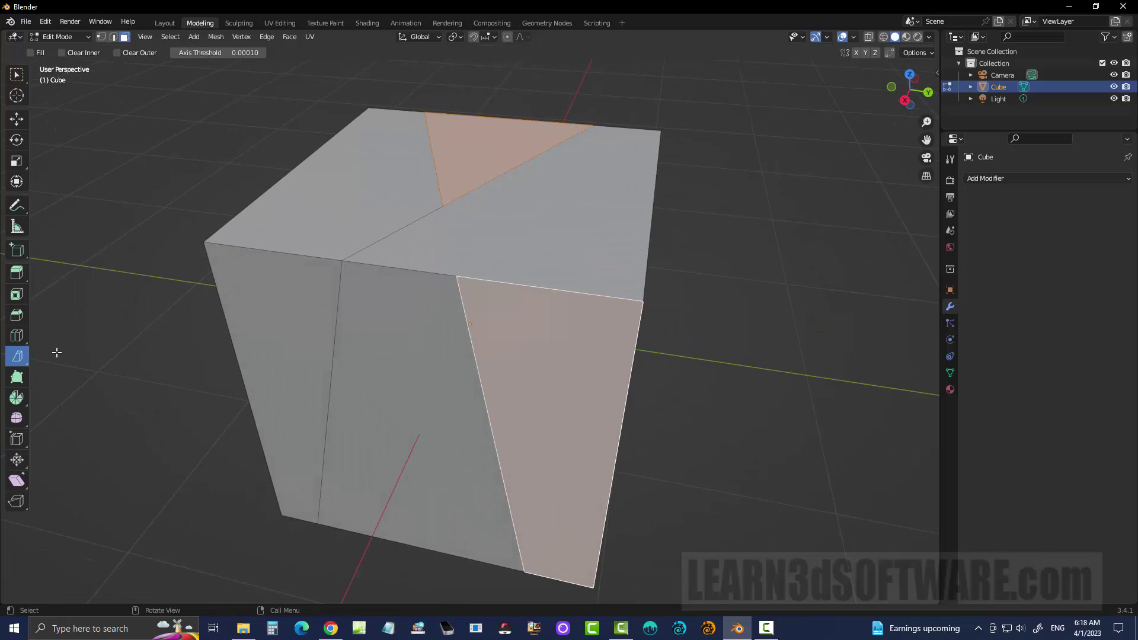
pyautogui.moveTo(464, 68); pyautogui.dragTo(628, 552)
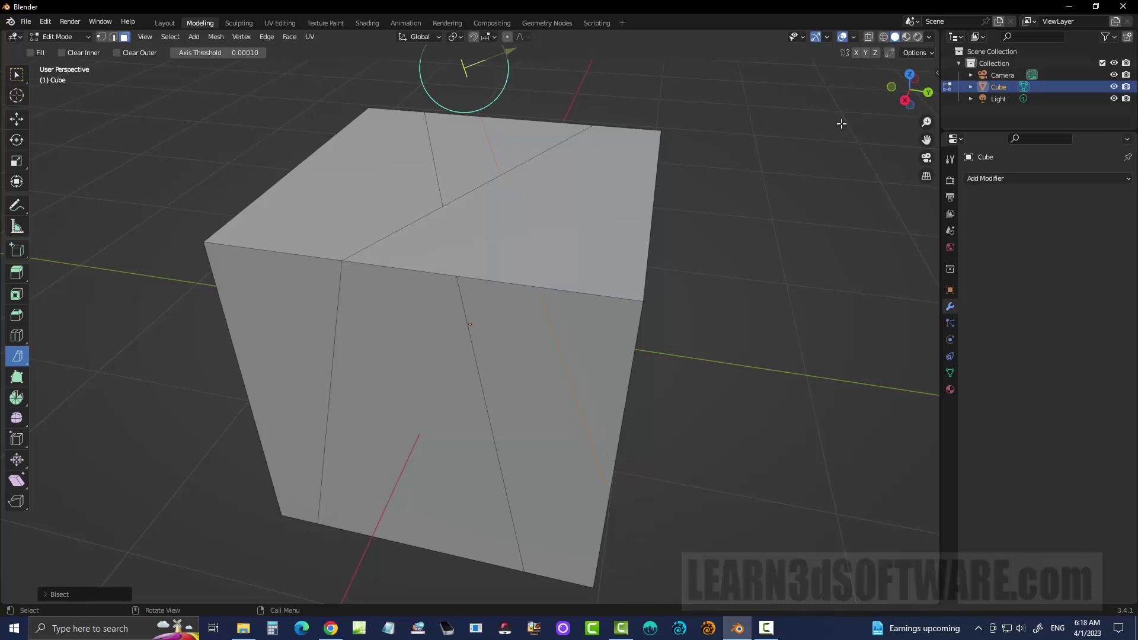
pyautogui.scroll(-1, 823, 192)
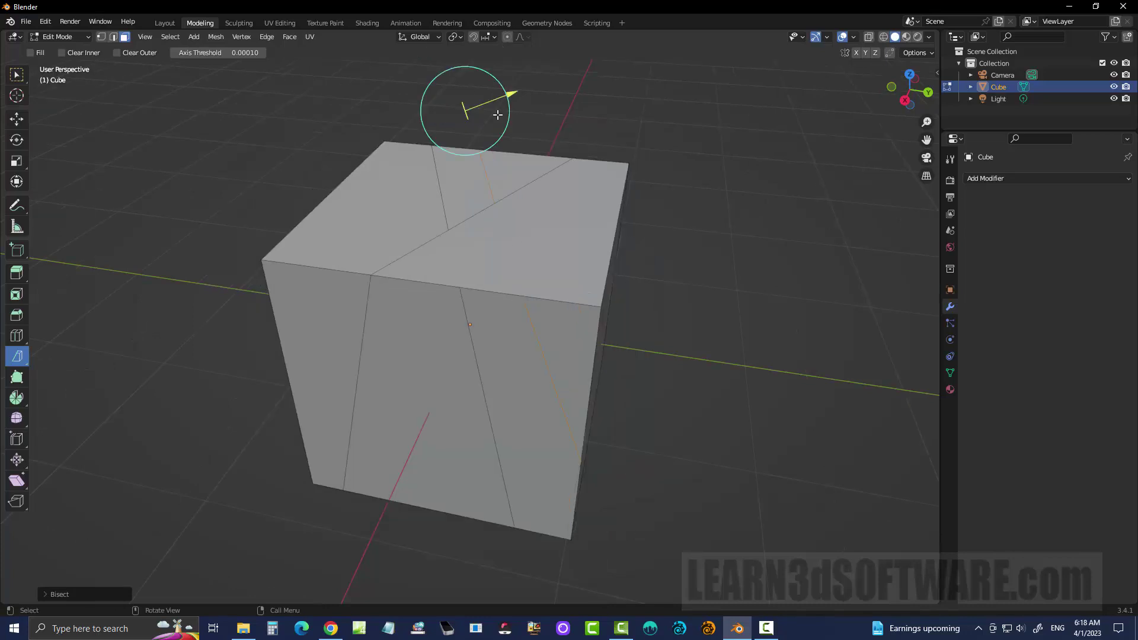
pyautogui.moveTo(509, 93)
pyautogui.mouseDown()
pyautogui.moveTo(520, 90)
pyautogui.moveTo(503, 94)
pyautogui.moveTo(512, 108)
pyautogui.mouseUp()
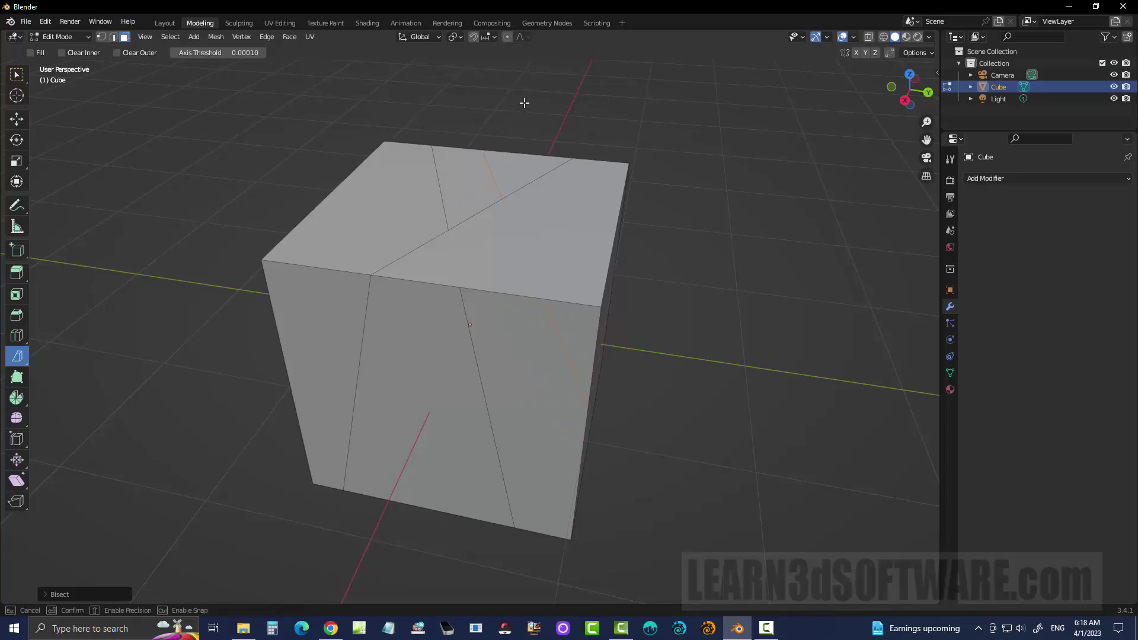
pyautogui.moveTo(524, 103); pyautogui.dragTo(525, 103)
pyautogui.click(596, 112)
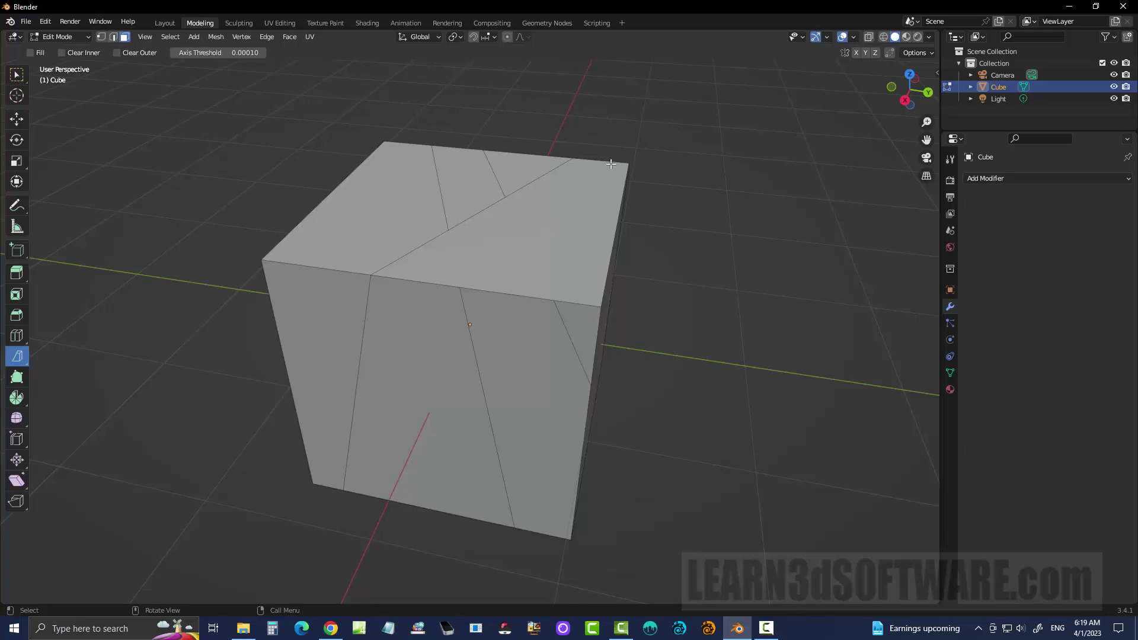
# - Undo all the bisect cuts and face selections to restore the uncut cube
pyautogui.keyDown('ctrl'); pyautogui.click(554, 153); pyautogui.keyUp('ctrl')
pyautogui.hotkey('ctrl', 'z')
pyautogui.hotkey('ctrl', 'z')
pyautogui.hotkey('ctrl', 'z')
pyautogui.hotkey('ctrl', 'z')
pyautogui.hotkey('ctrl', 'z')
pyautogui.hotkey('ctrl', 'z')
pyautogui.hotkey('ctrl', 'z')
pyautogui.hotkey('ctrl', 'z')
# - Select the entire cube and bisect it with a slightly slanted plane through the top and front faces, shifting the plane to the right
pyautogui.press('a')
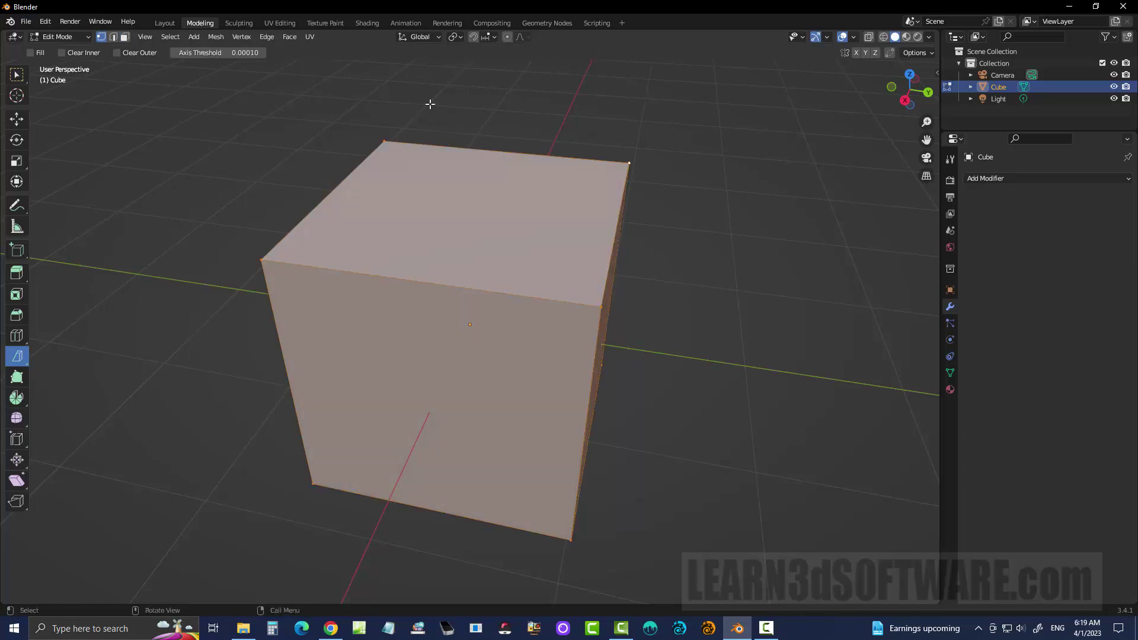
pyautogui.moveTo(419, 85); pyautogui.dragTo(487, 501)
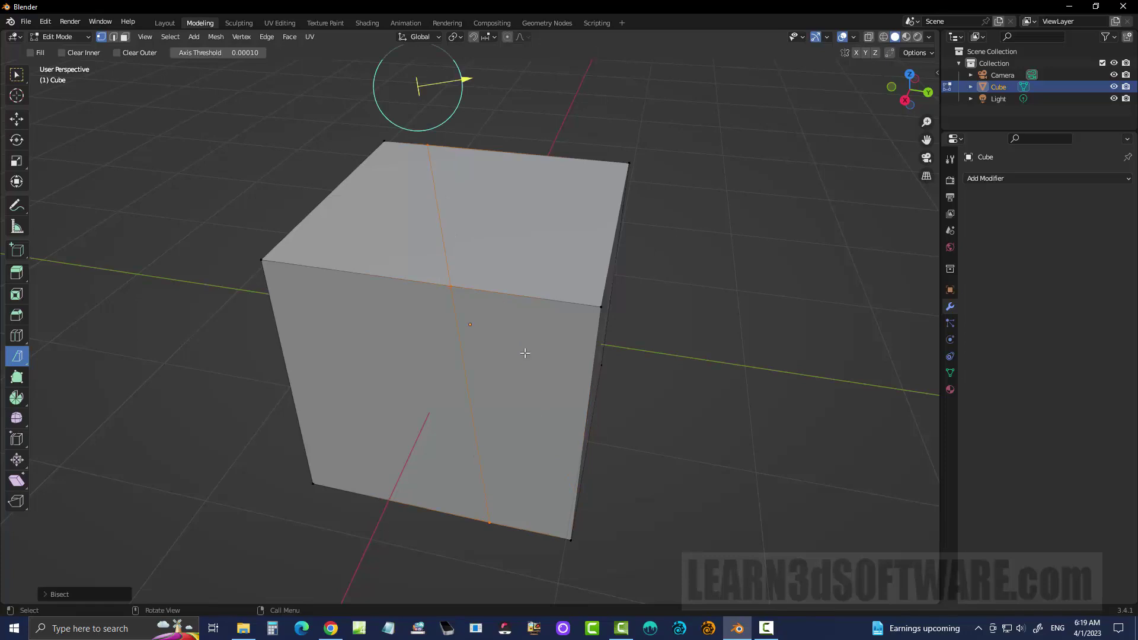
pyautogui.moveTo(471, 83); pyautogui.dragTo(490, 98)
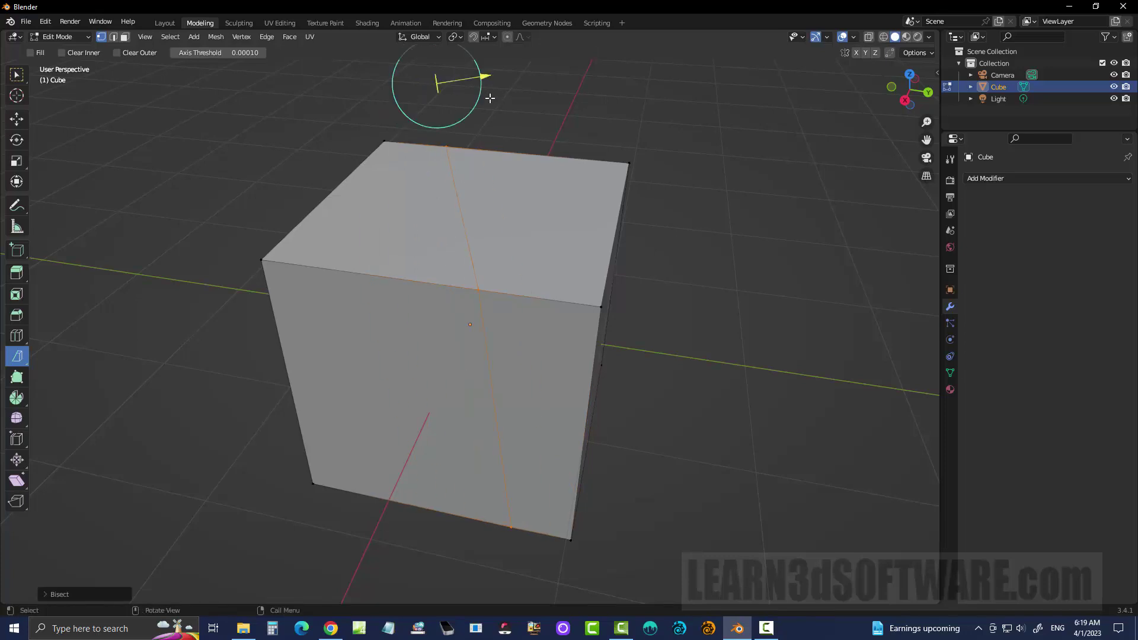